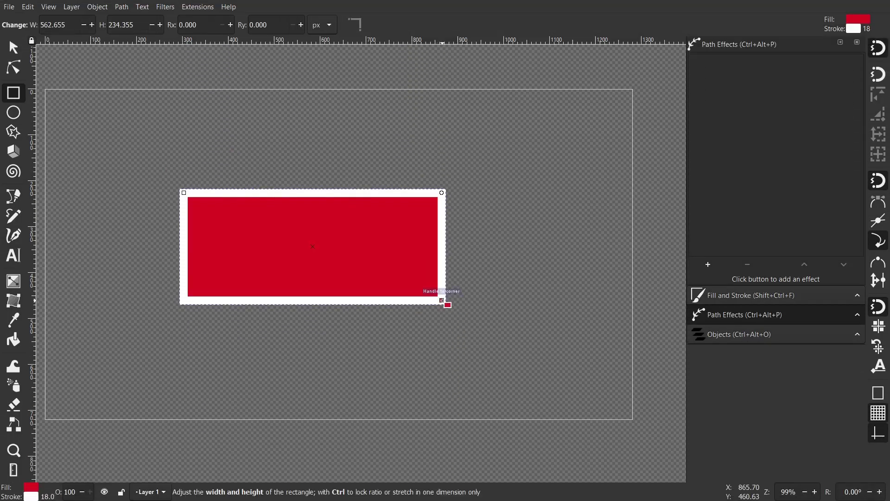
Step: Drag out a second red rectangle that overlaps the top edge of the first one
mouse_move(299, 110)
left_mouse_down()
mouse_move(469, 233)
mouse_move(538, 237)
mouse_move(552, 255)
mouse_move(594, 265)
mouse_move(651, 266)
left_mouse_up()
Step: Widen the lower rectangle, select both rectangles and union them into one stepped path
key("s")
left_click(227, 279)
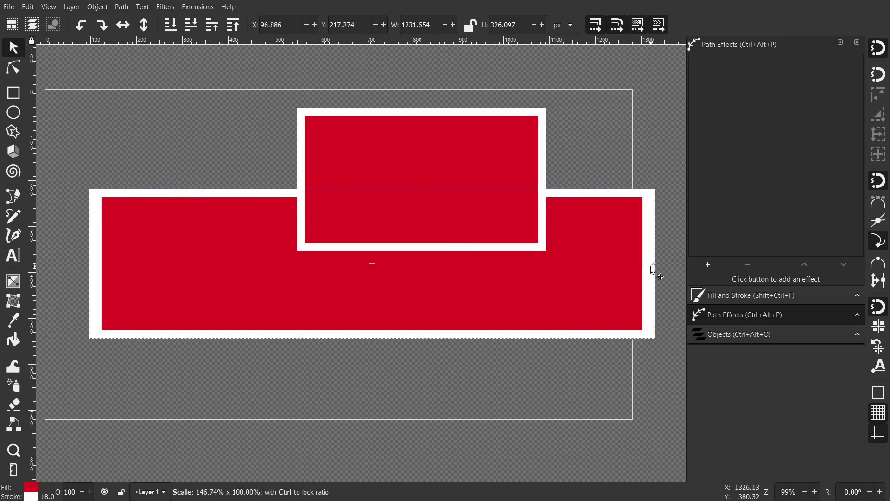
left_click(410, 206, "shift")
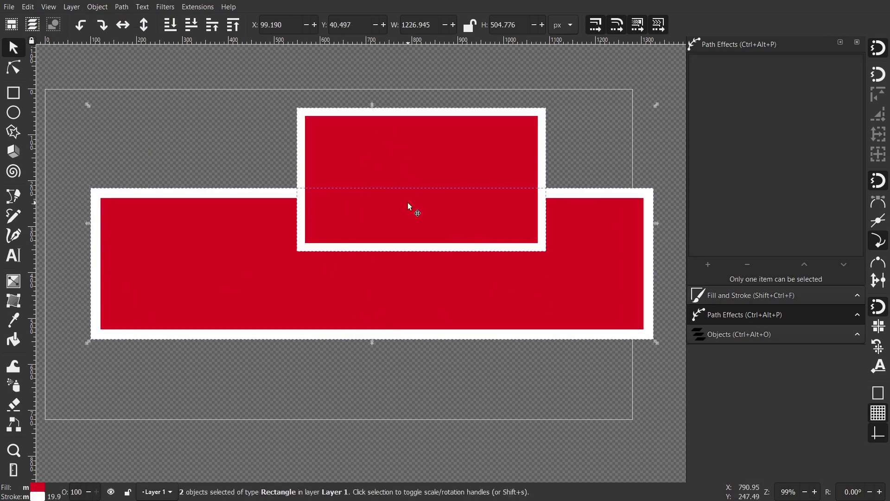
key("ctrl+plus")
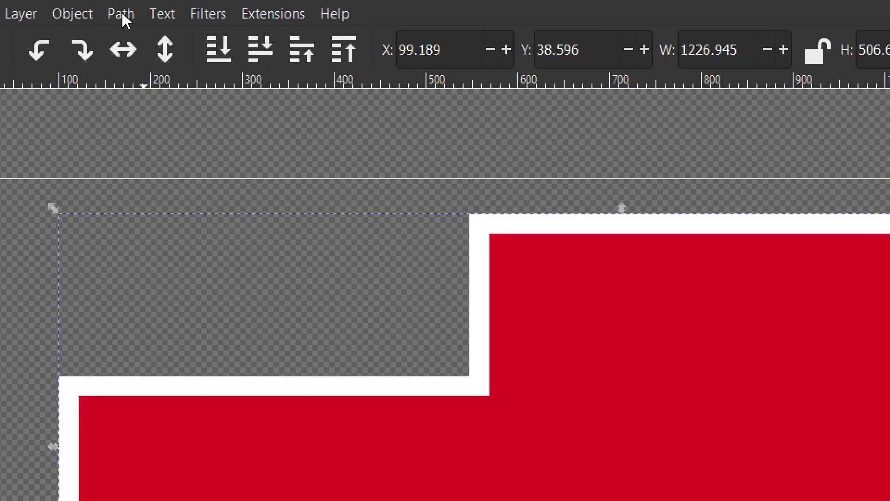
left_click(123, 7)
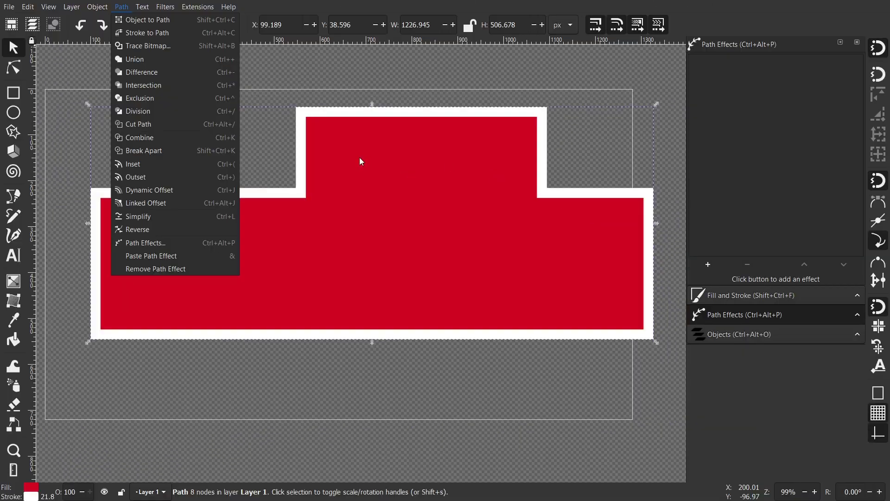
left_click(378, 238)
Step: Set the shape's fill to purple with hue 278, saturation 89 and lightness 44
scroll(377, 238, "down", 1)
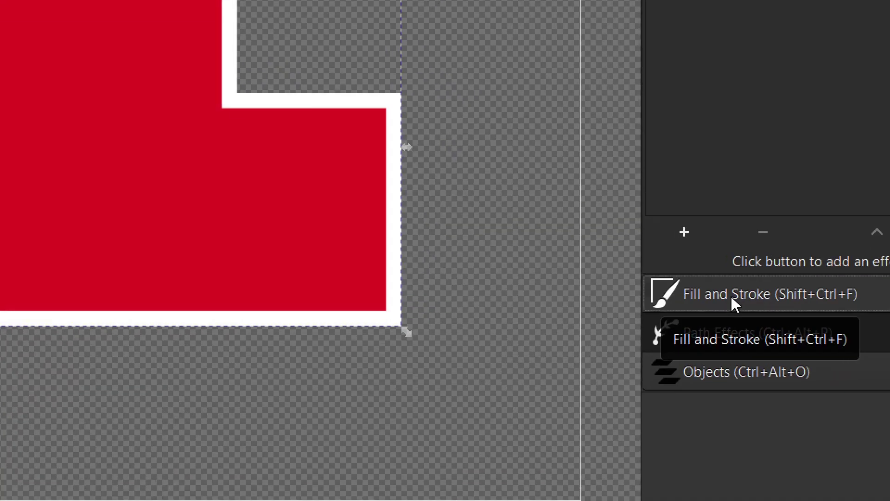
left_click(731, 295)
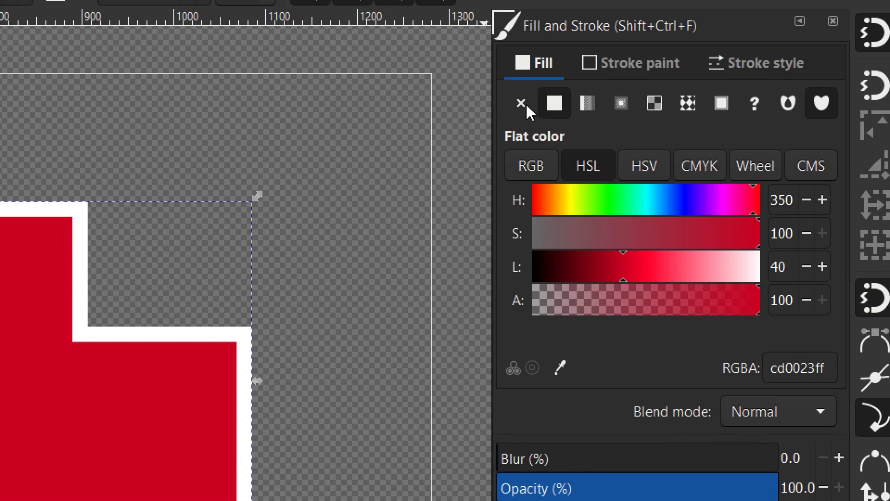
left_click(704, 200)
left_click_drag(705, 200, 718, 201)
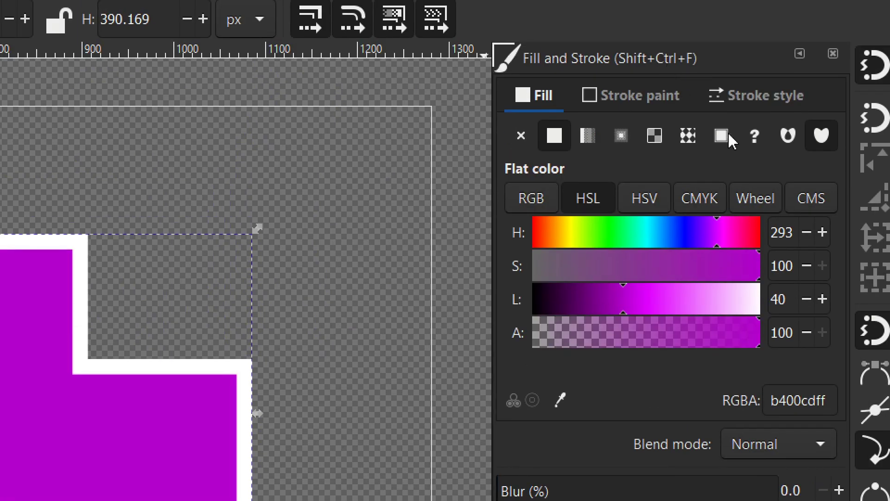
left_click(708, 233)
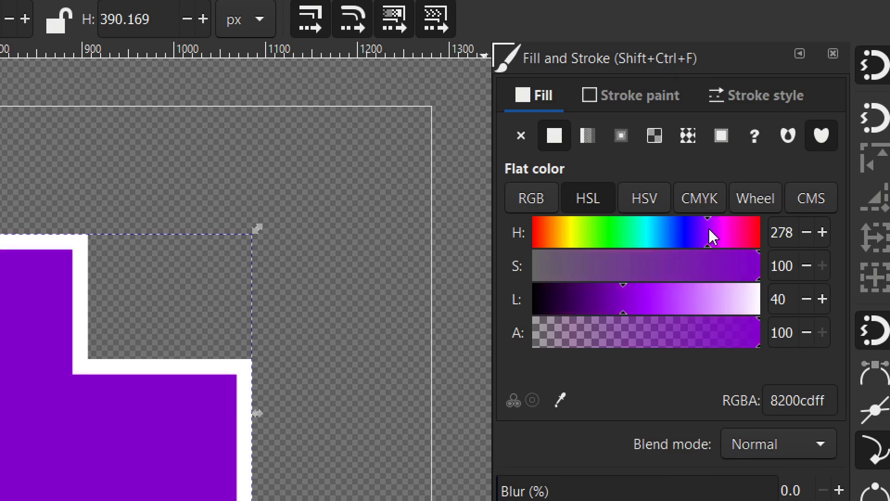
left_click(736, 276)
left_click(634, 304)
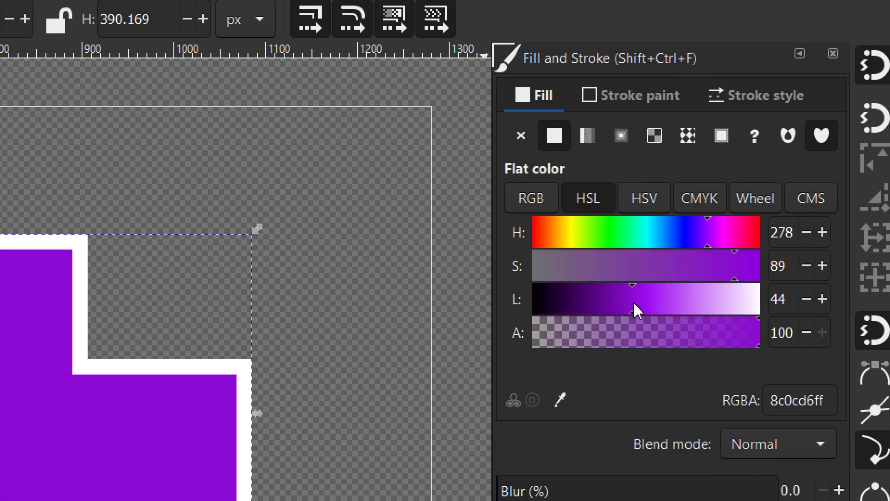
Step: Set the white outline's stroke width to 5 px
left_click(734, 103)
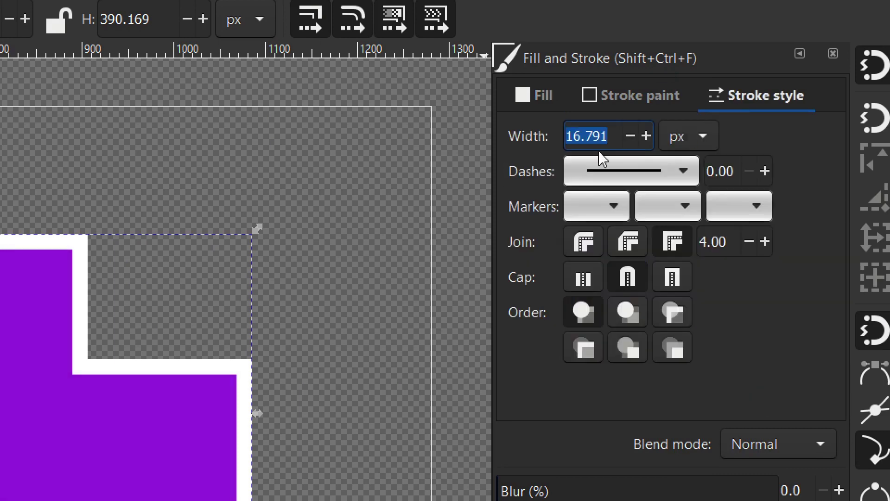
type("5")
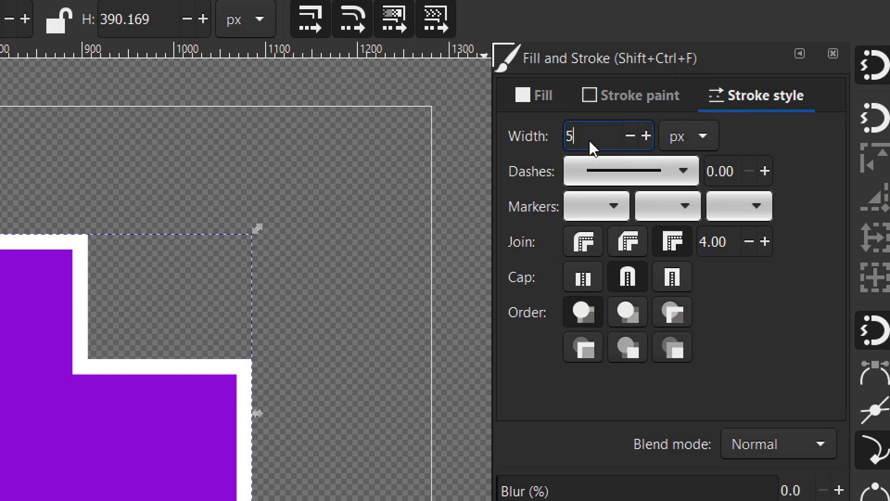
key("Return")
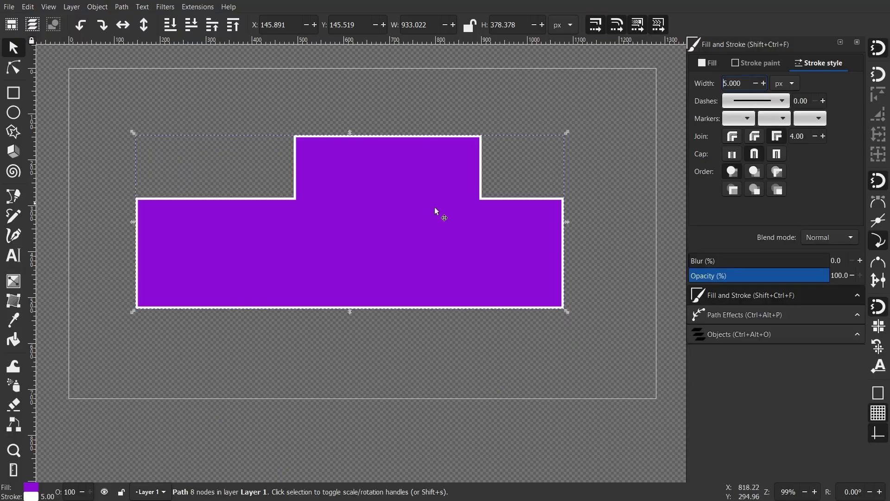
Step: With the Node tool active, add Corners (Fillet/Chamfer) from the path effect gallery, searched with 'cor'
left_click(740, 320)
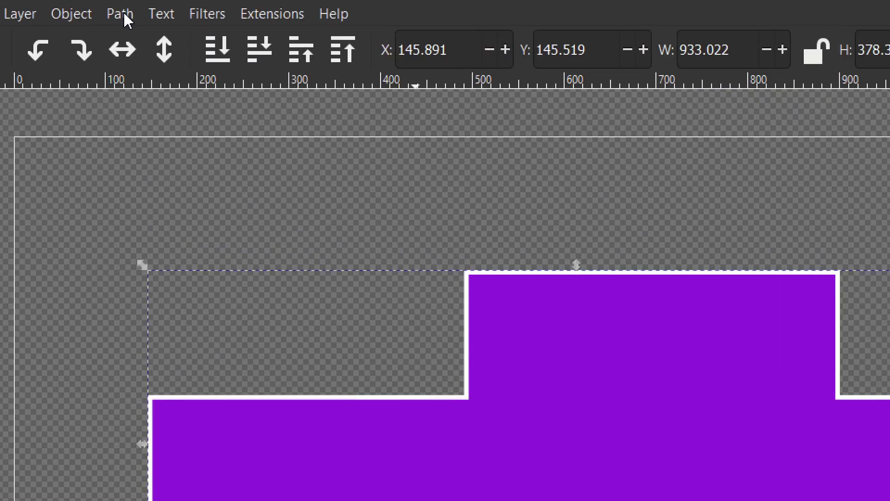
left_click(125, 14)
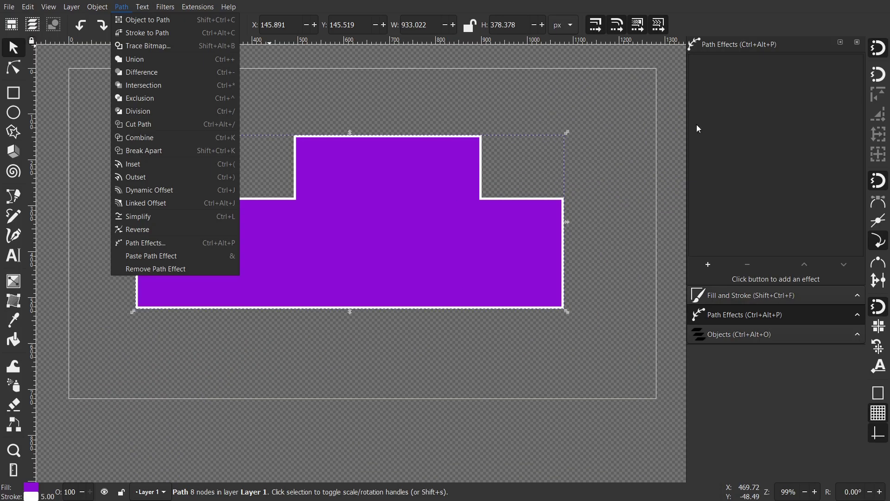
left_click(756, 154)
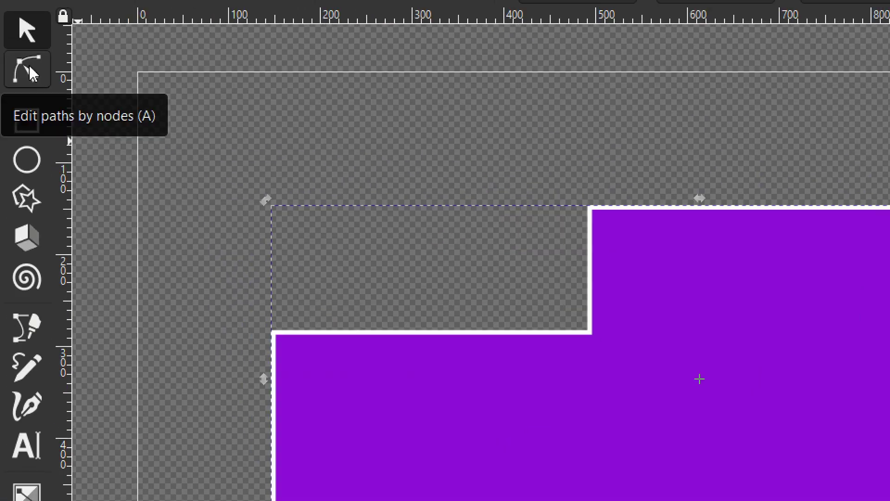
left_click(29, 68)
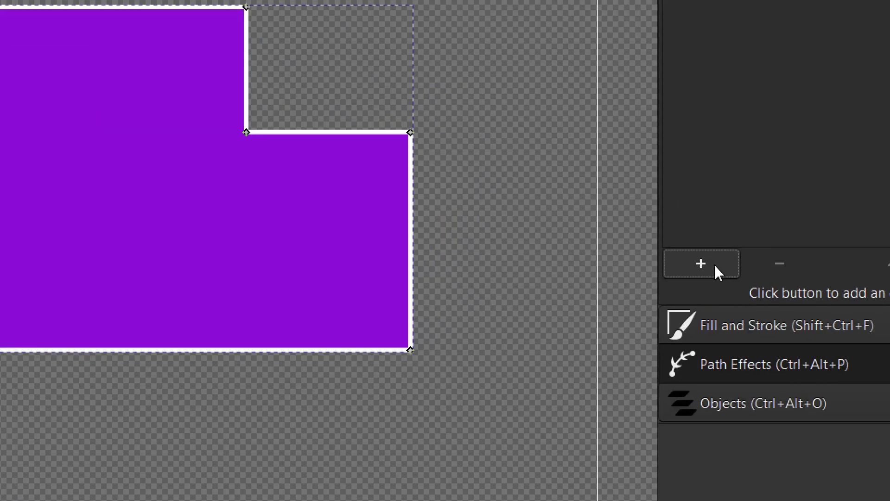
left_click(718, 268)
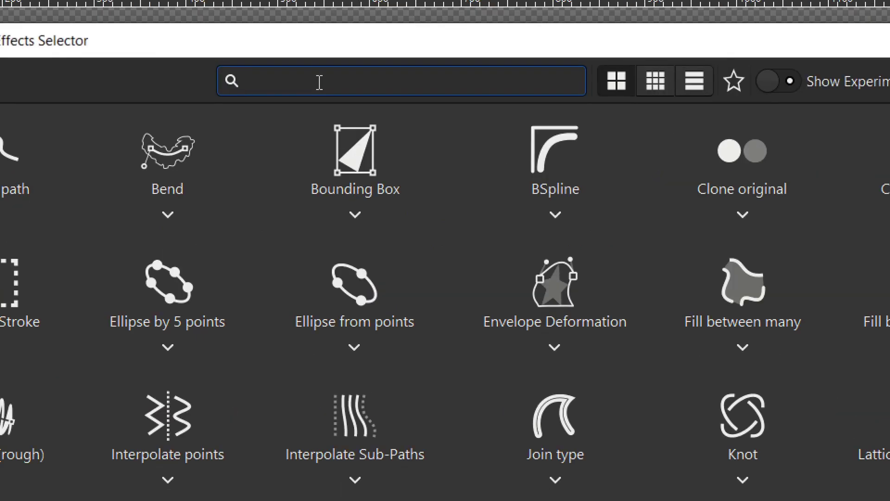
type("corner")
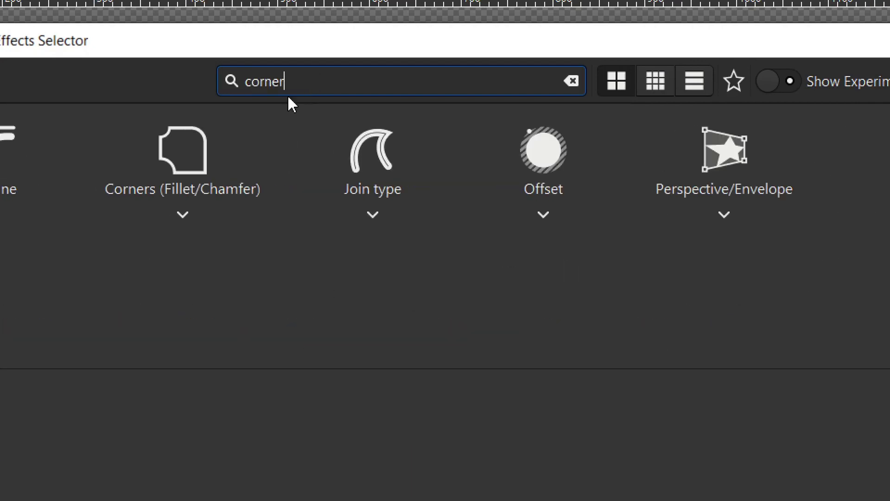
left_click(176, 163)
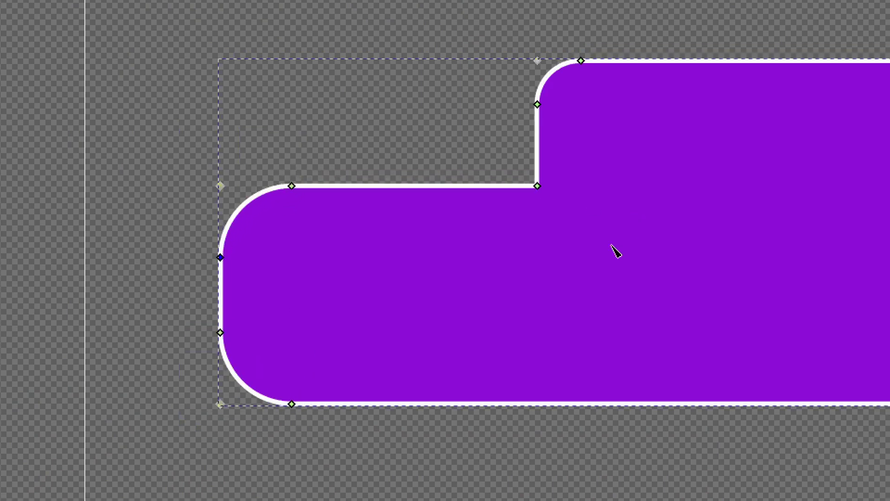
Step: Cycle the raised section's top-left corner through inverse fillet and chamfer, back to a rounded fillet
left_click_drag(611, 245, 511, 320)
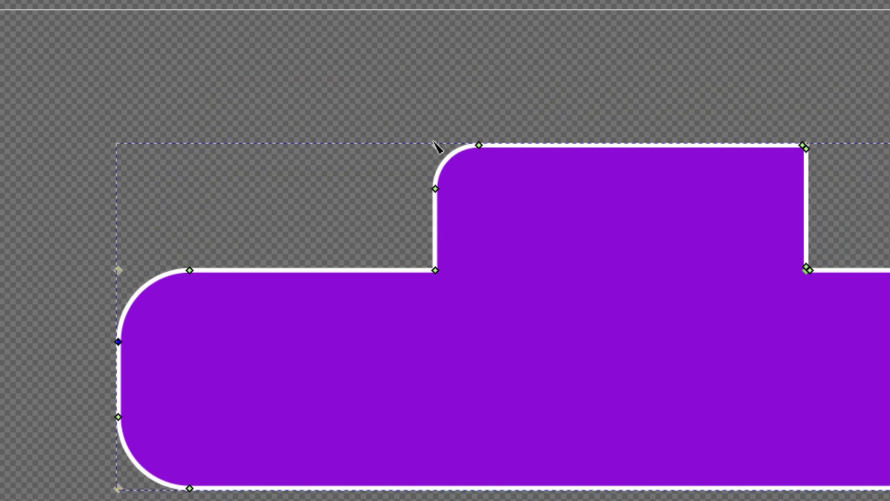
left_click(480, 146, "ctrl")
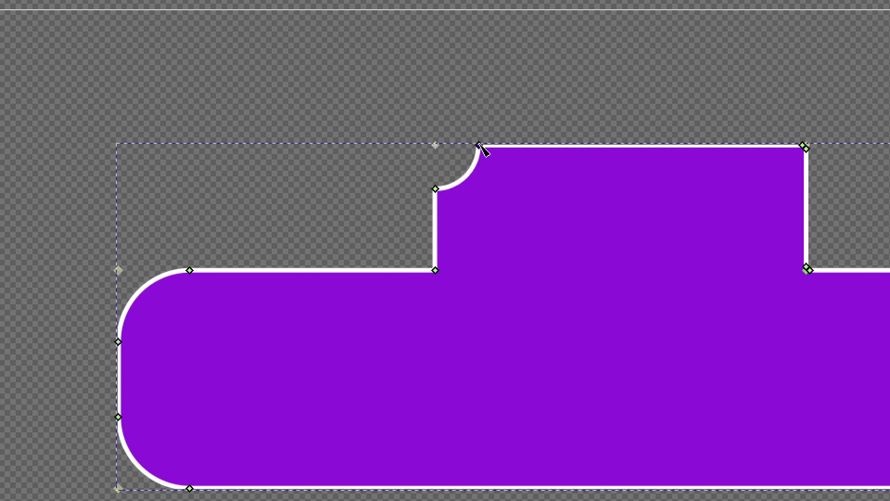
left_click(480, 145, "ctrl")
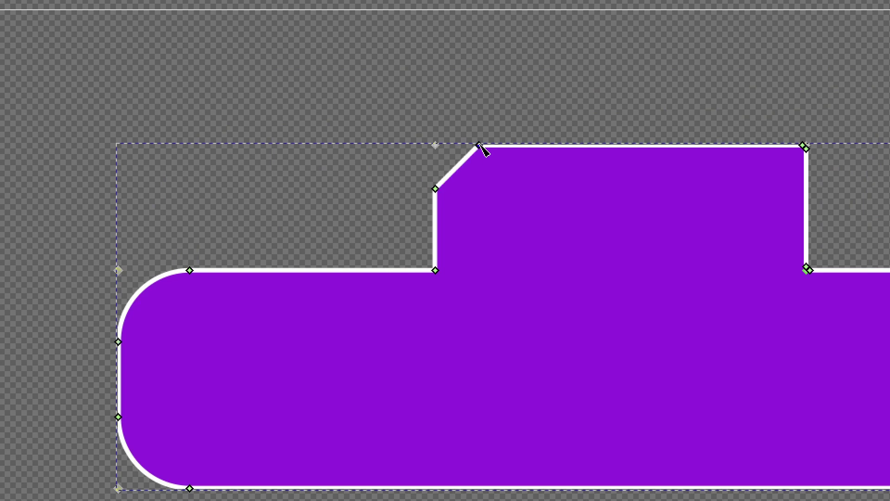
left_click(480, 146, "ctrl")
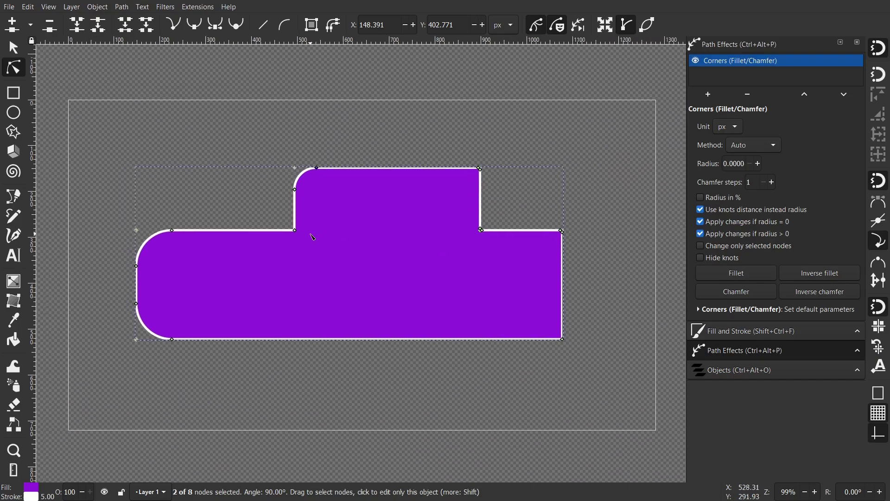
Step: Select the raised section's top-right corner node and the node below it
scroll(444, 188, "up", 2)
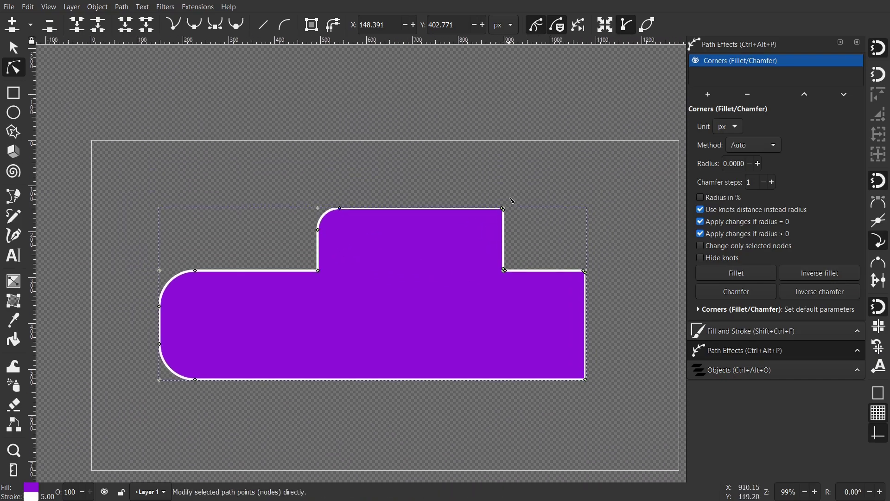
scroll(516, 253, "up", 2)
left_click(491, 160)
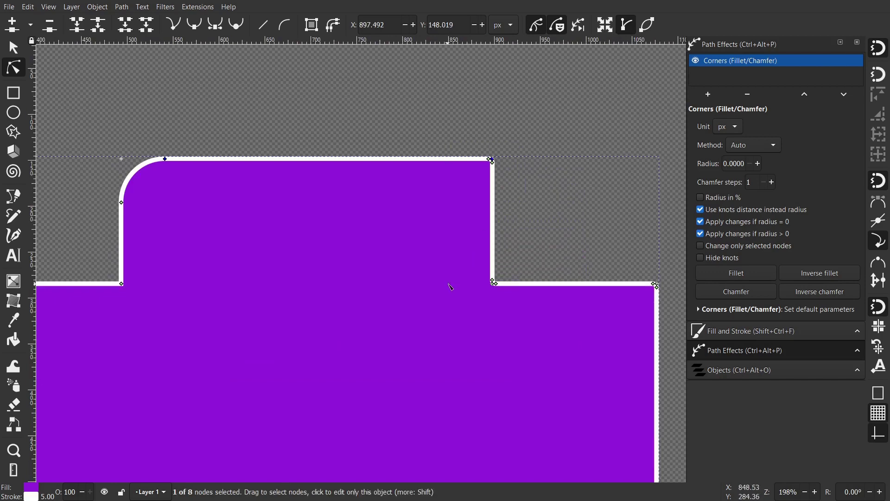
left_click_drag(530, 160, 517, 292)
scroll(517, 291, "down", 3)
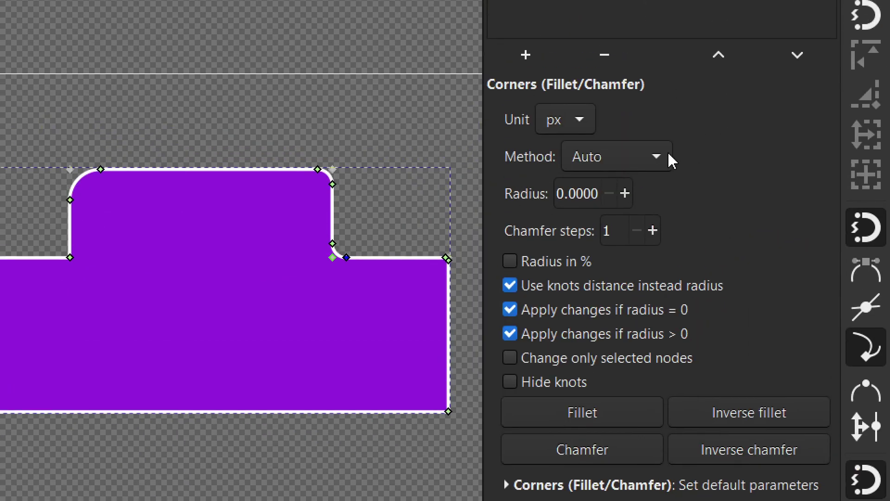
Step: Set the Corners effect unit to px and start editing the Radius field
left_click(561, 119)
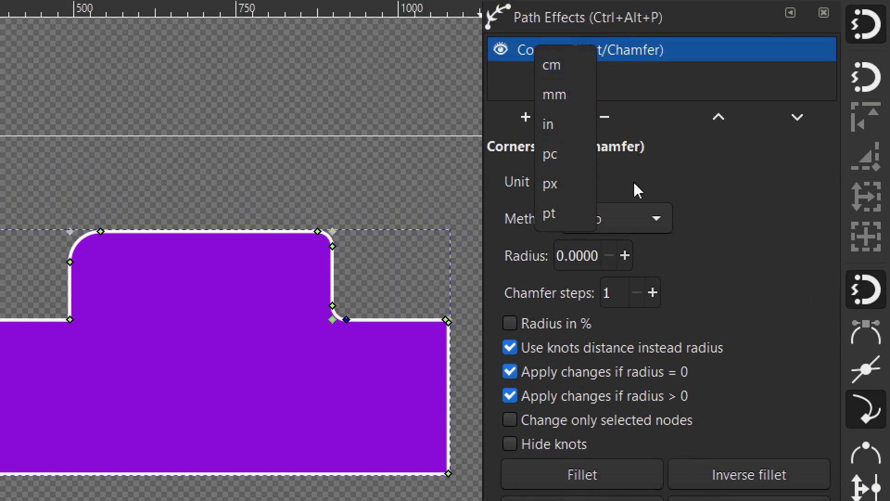
left_click(551, 189)
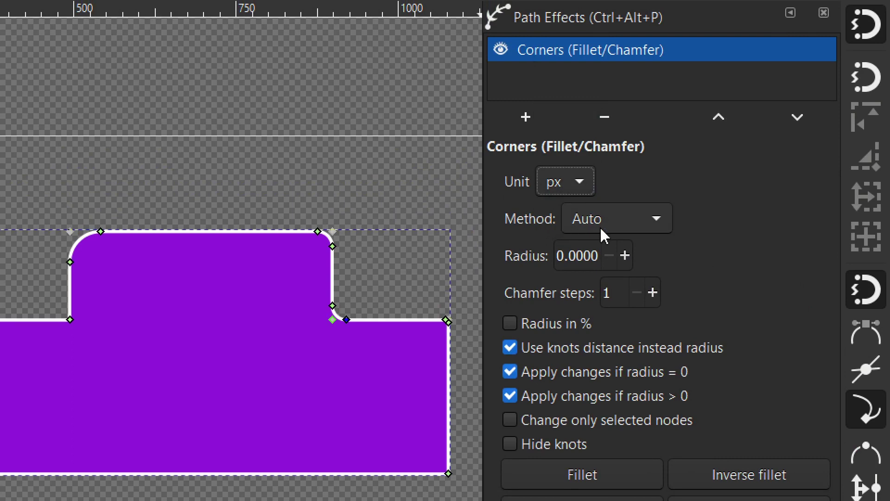
left_click(582, 255)
left_click_drag(224, 342, 199, 302)
Step: Set the corner radius to 40 px and try the fillet, inverse fillet and chamfer styles
double_click(580, 259)
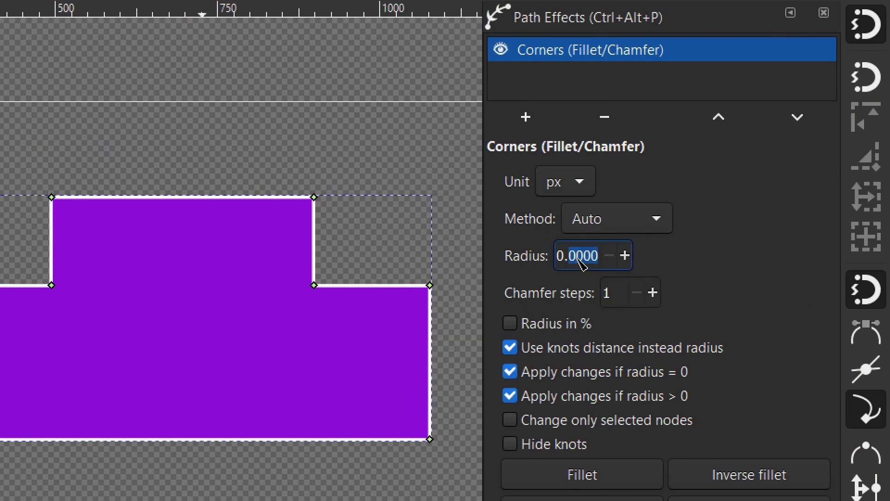
type("40")
key("Return")
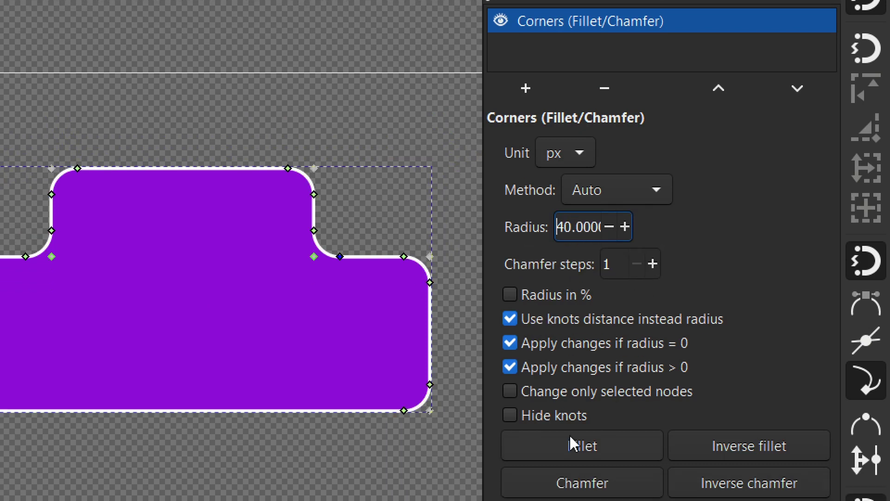
left_click(611, 424)
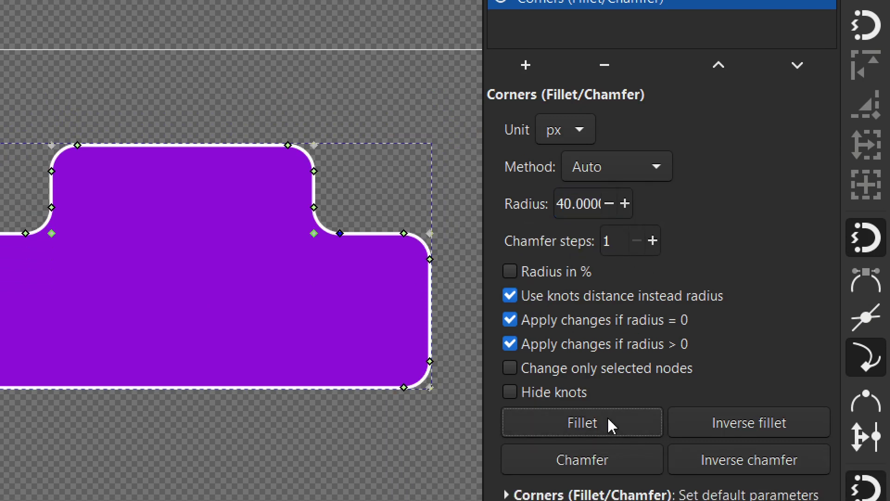
left_click(735, 425)
left_click(626, 459)
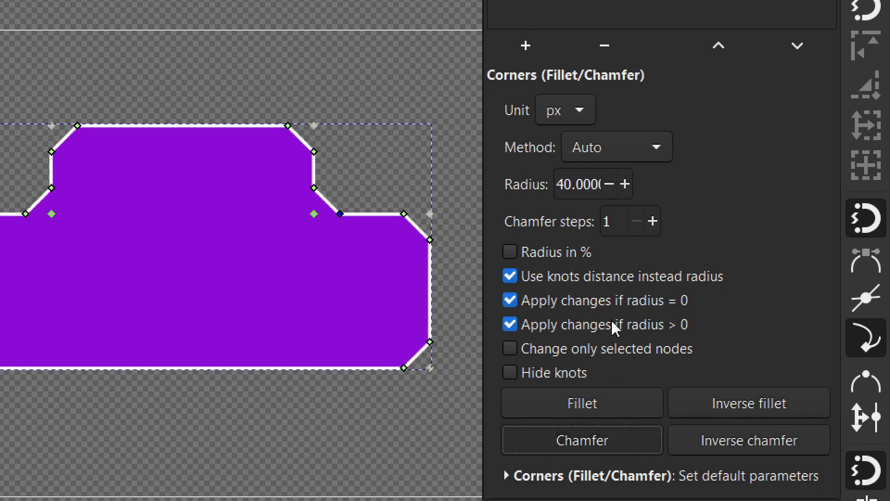
Step: Raise chamfer steps to 3 and compare inverse chamfers with outward chamfers
left_click(652, 222)
left_click(653, 221)
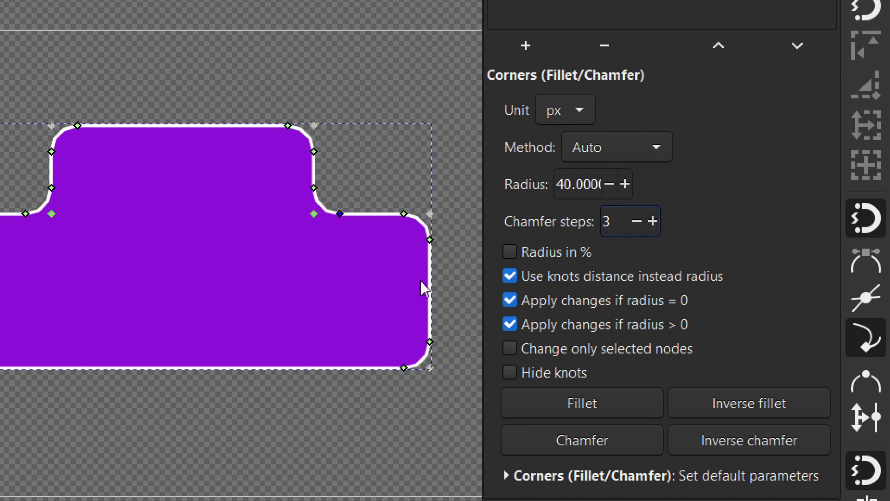
scroll(424, 297, "up", 2)
scroll(423, 314, "up", 3)
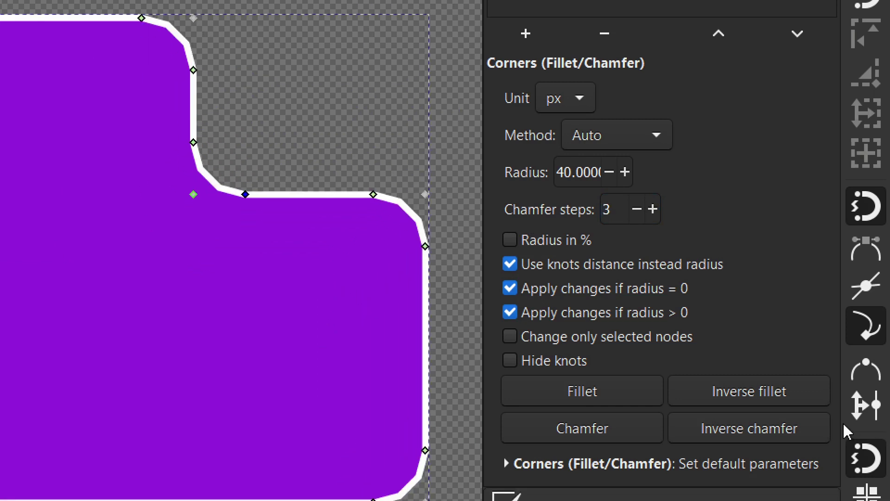
left_click(697, 428)
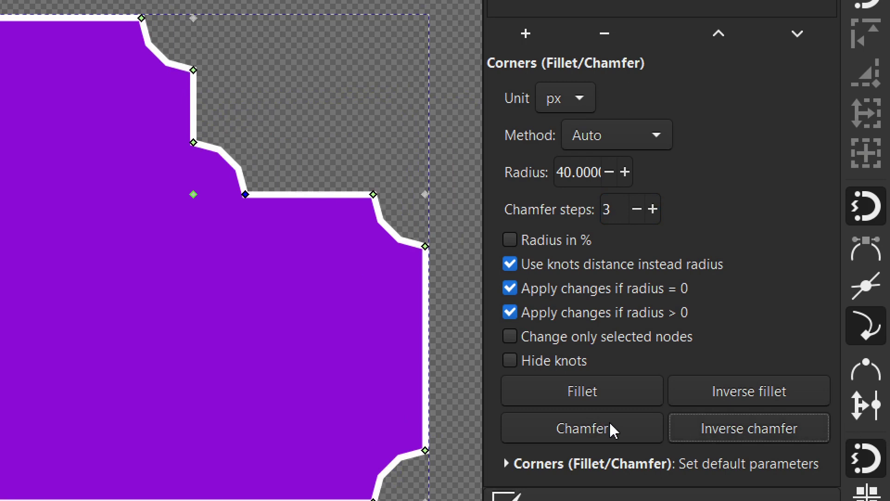
left_click(611, 430)
left_click(696, 435)
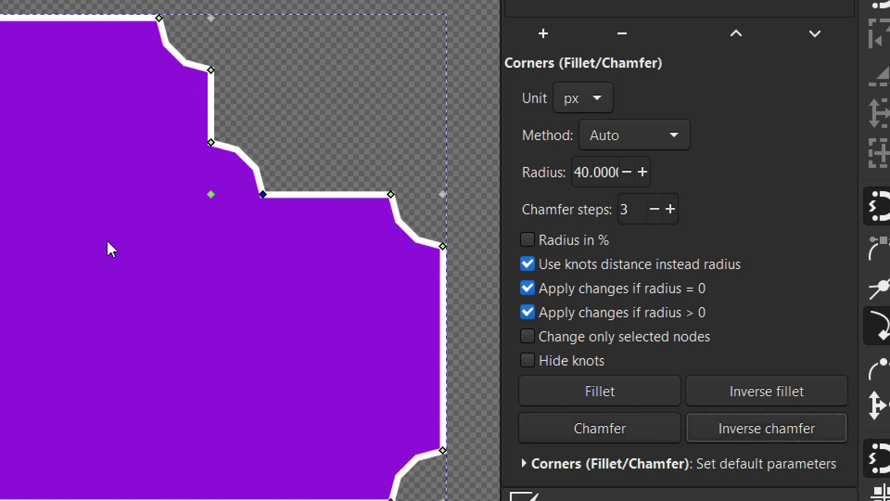
Step: Set the radius to 50 px and chamfer steps to 5, and make all corners round fillets
triple_click(596, 172)
type("50")
key("Return")
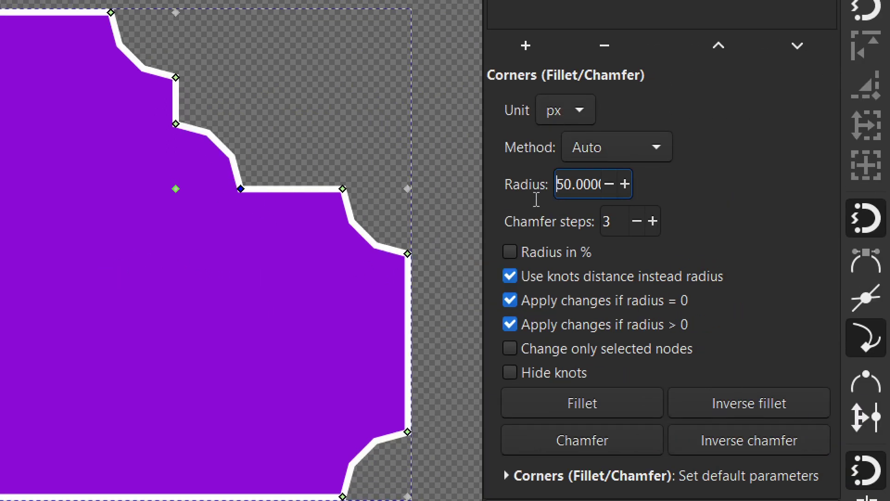
scroll(264, 251, "left", 1)
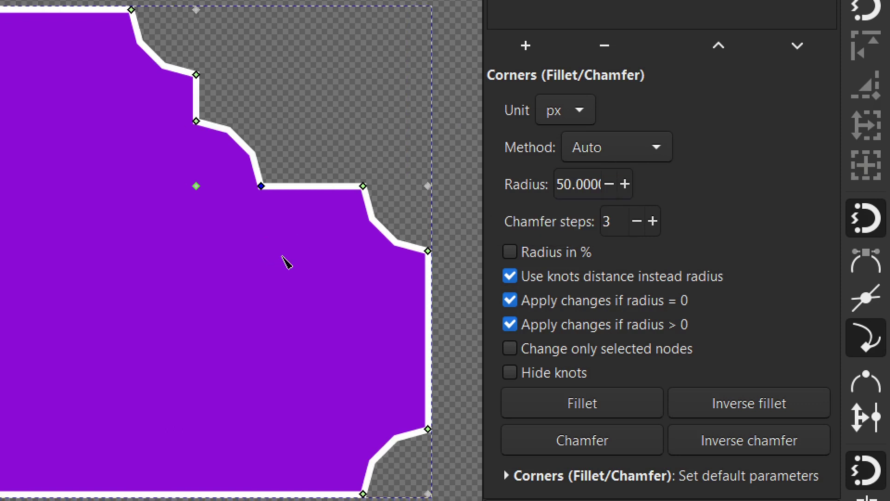
left_click(653, 222)
left_click(653, 221)
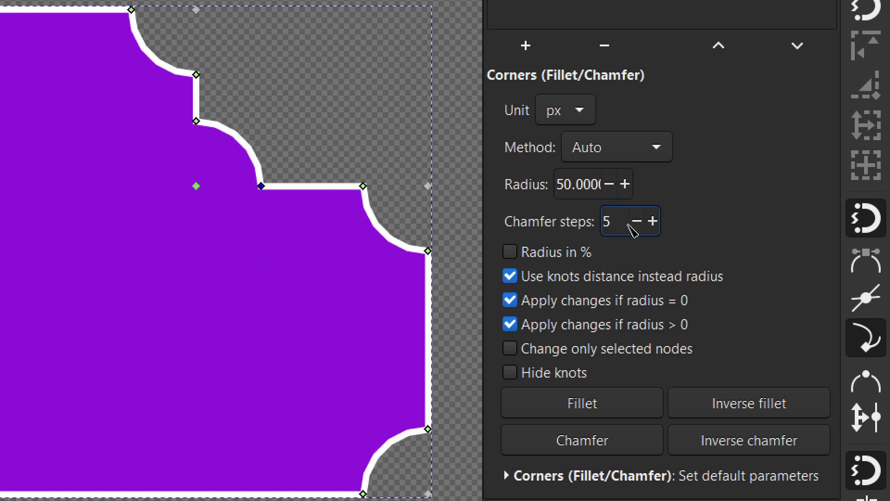
left_click(582, 404)
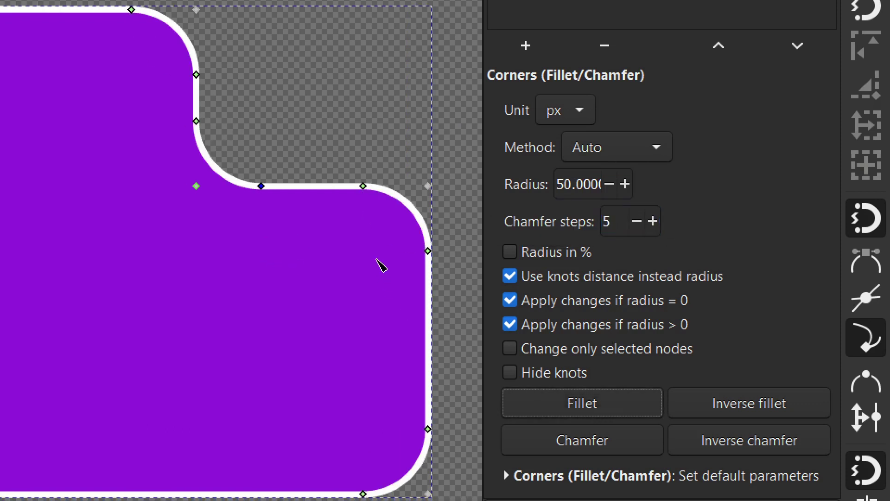
left_click_drag(380, 265, 364, 275)
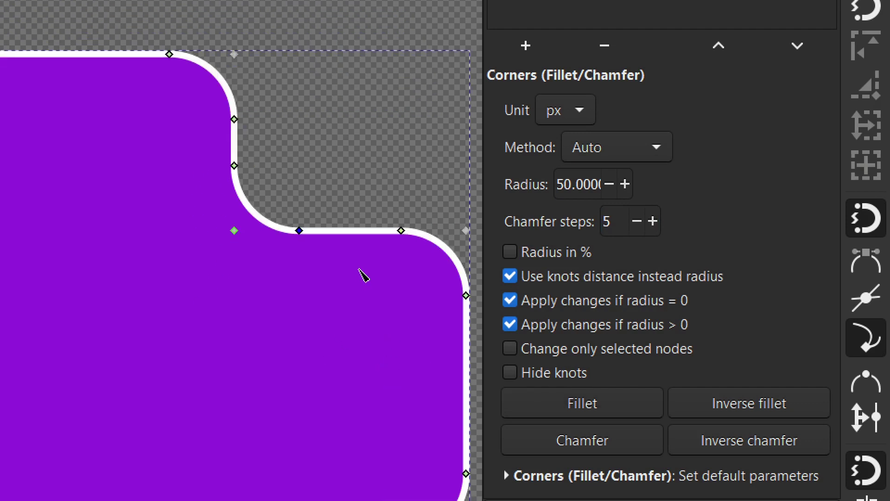
scroll(369, 293, "down", 2)
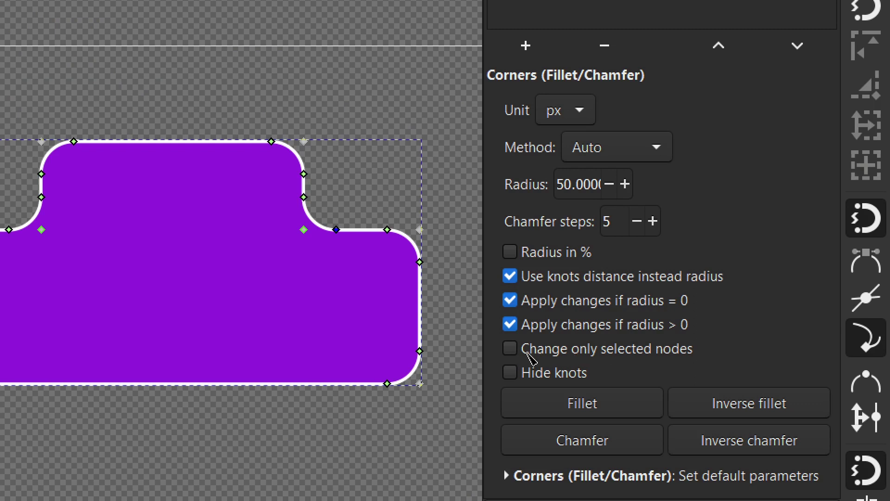
Step: Enable 'Change only selected nodes', select the right-hand corner knots and give them a 20 px radius
left_click(510, 351)
left_click_drag(440, 180, 330, 436)
left_click_drag(467, 189, 425, 392)
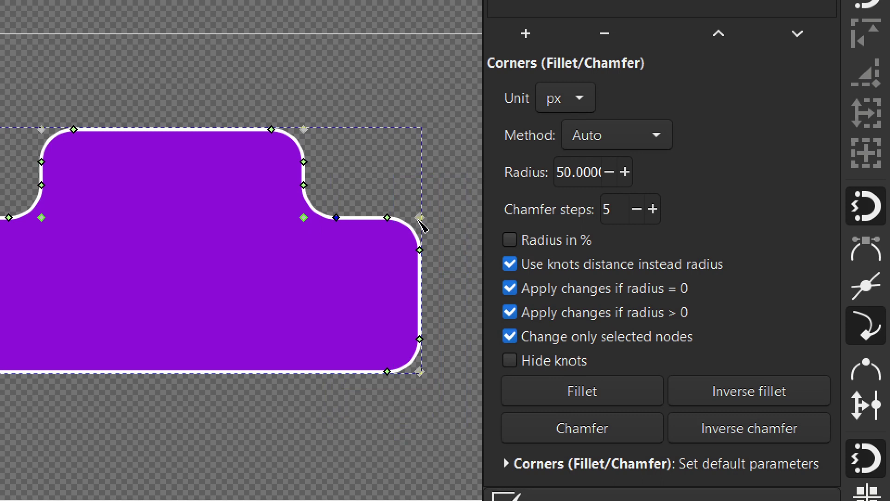
double_click(567, 178)
type("20")
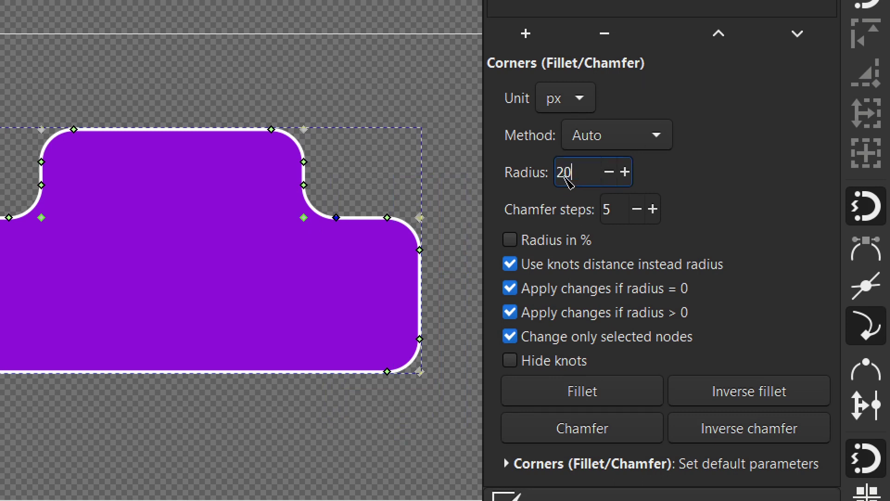
key("Return")
Step: Try a 0 radius and then a 40 px radius on the selected right-hand corners
double_click(580, 174)
triple_click(579, 174)
type("0")
key("Return")
triple_click(580, 173)
type("40")
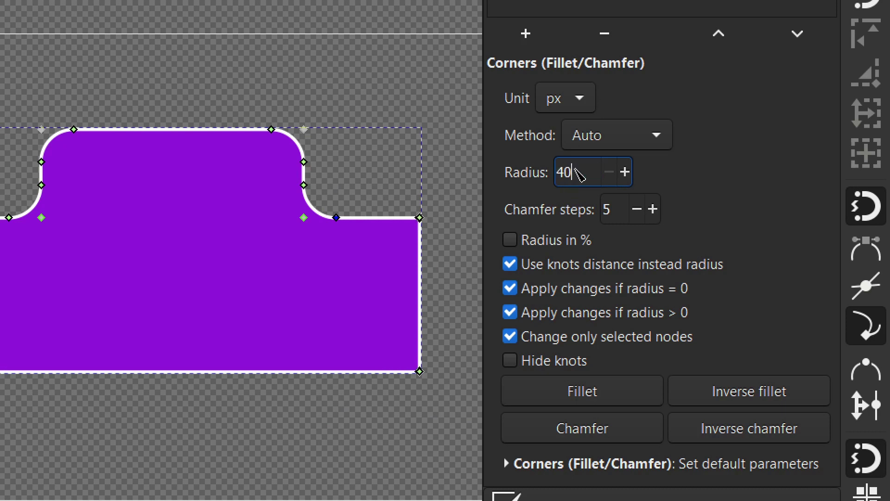
key("Return")
Step: Settle the selected right-hand corners on a 20 px radius
triple_click(580, 174)
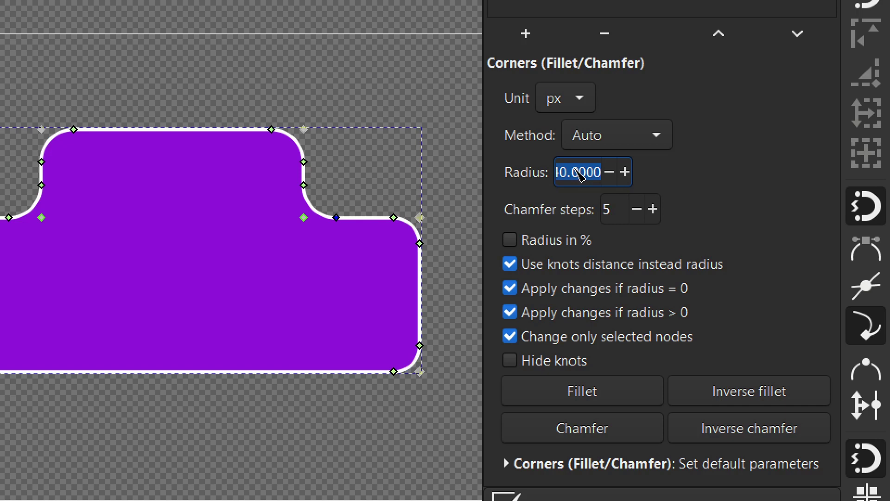
type("20")
key("Return")
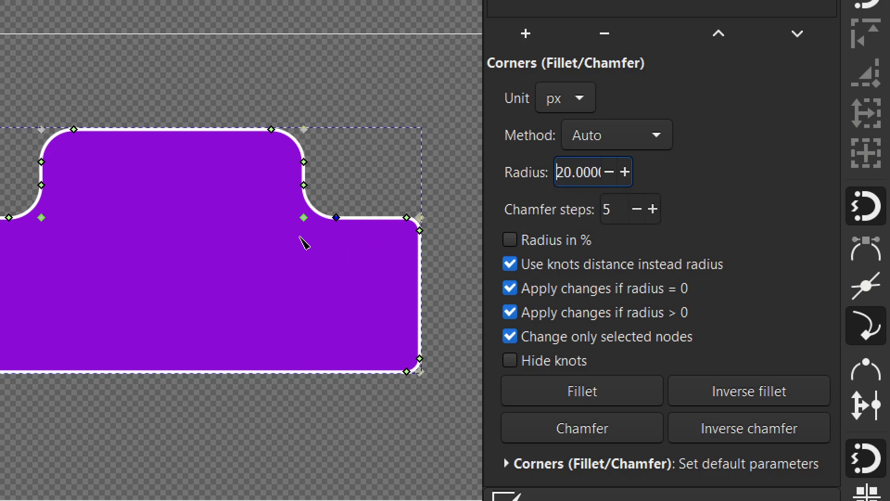
left_click_drag(338, 310, 298, 326)
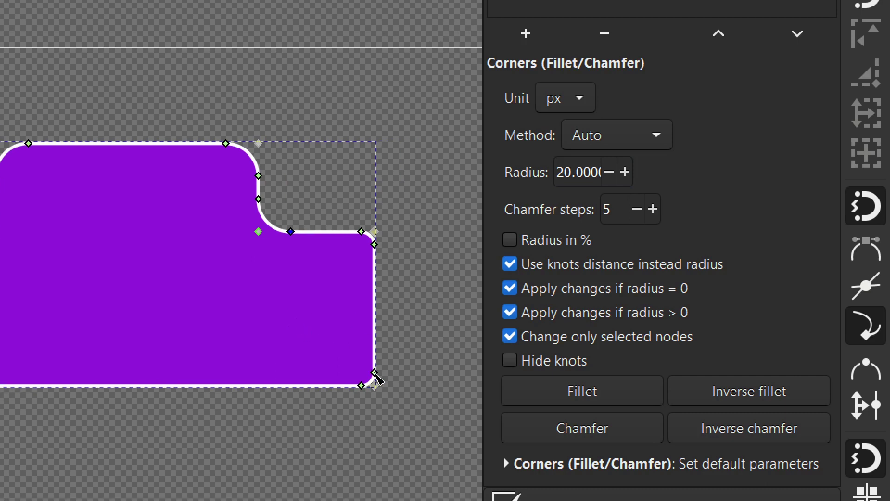
scroll(344, 314, "left", 5)
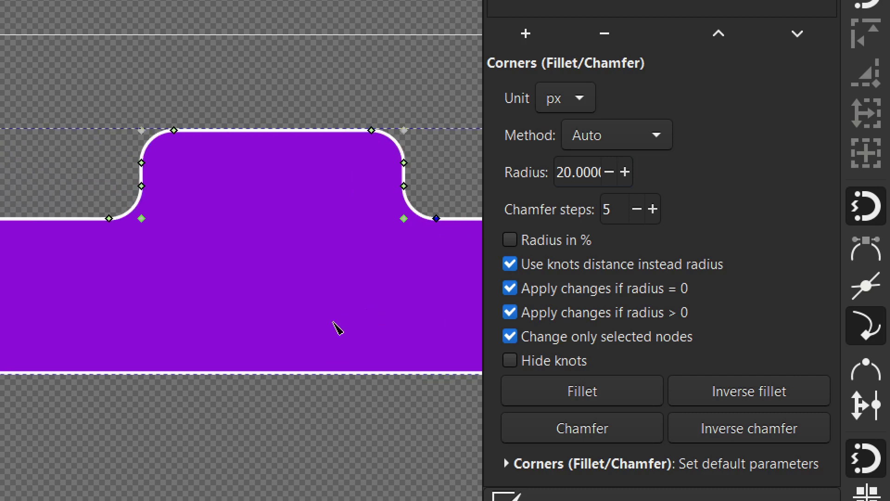
scroll(343, 327, "down", 1)
scroll(386, 324, "right", 5)
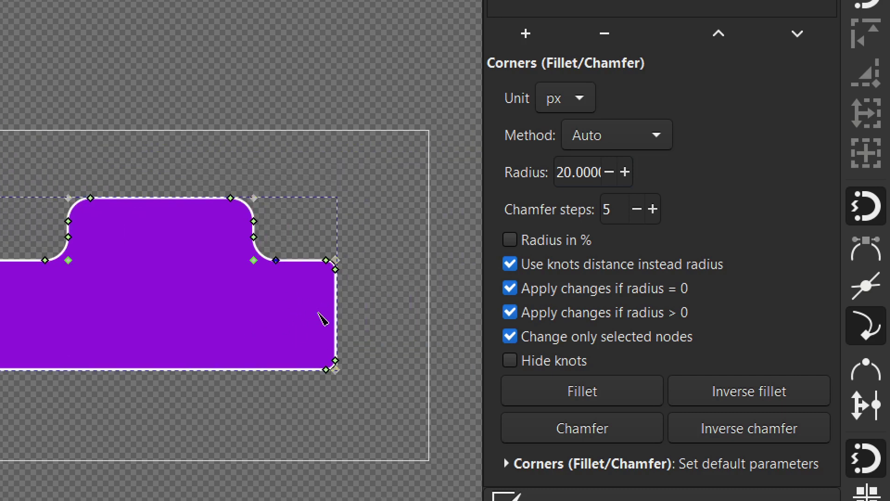
scroll(323, 320, "up", 3)
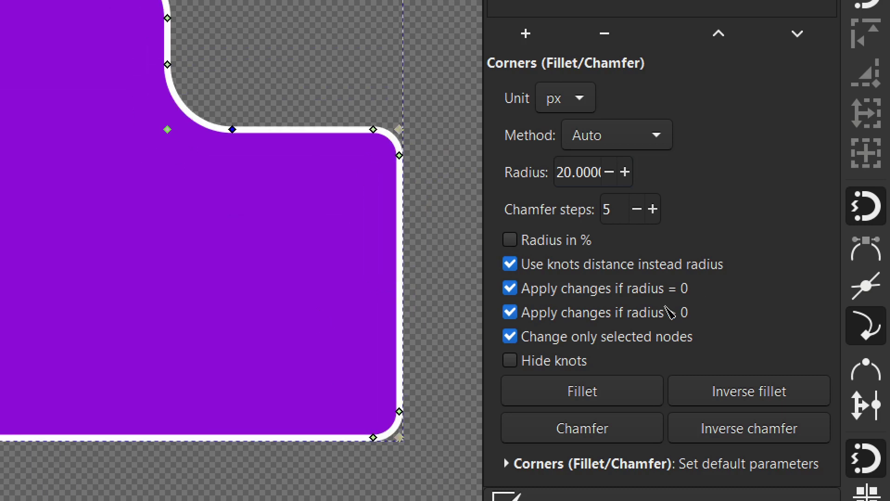
left_click(511, 362)
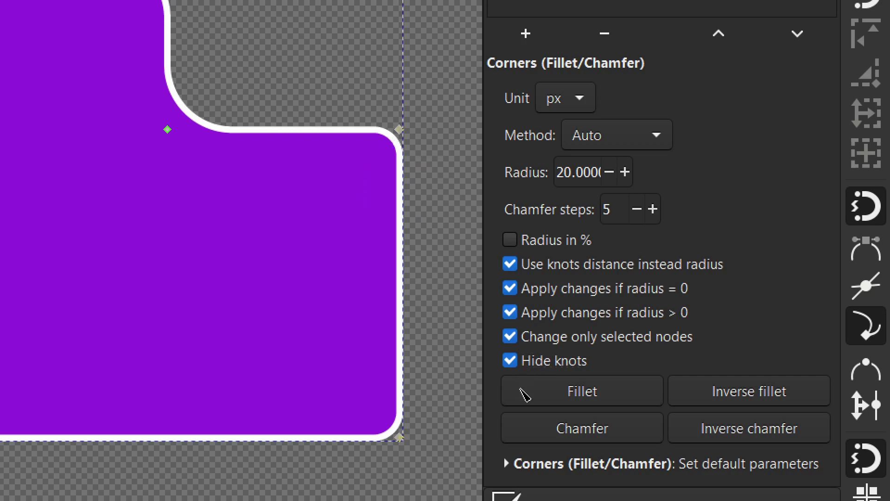
left_click(511, 361)
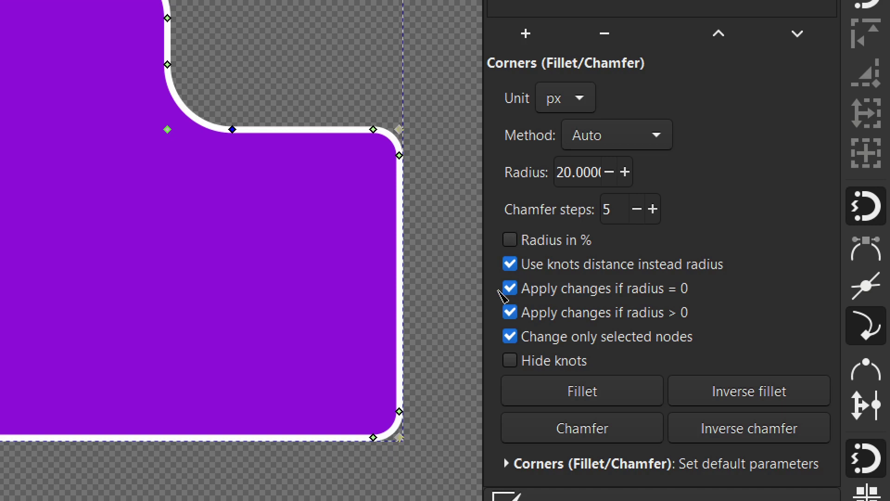
Step: Zoom out, uncheck 'Change only selected nodes' and set the radius to 0 for all corners
key("minus")
key("minus")
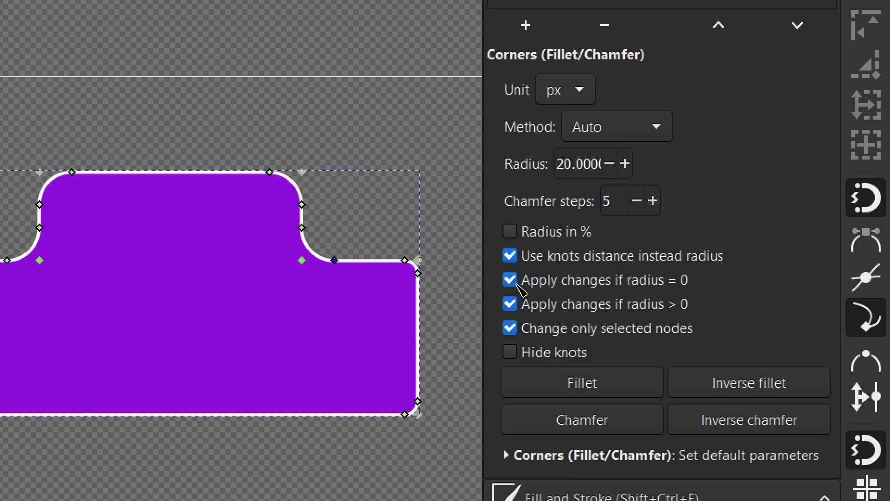
double_click(596, 163)
type("0")
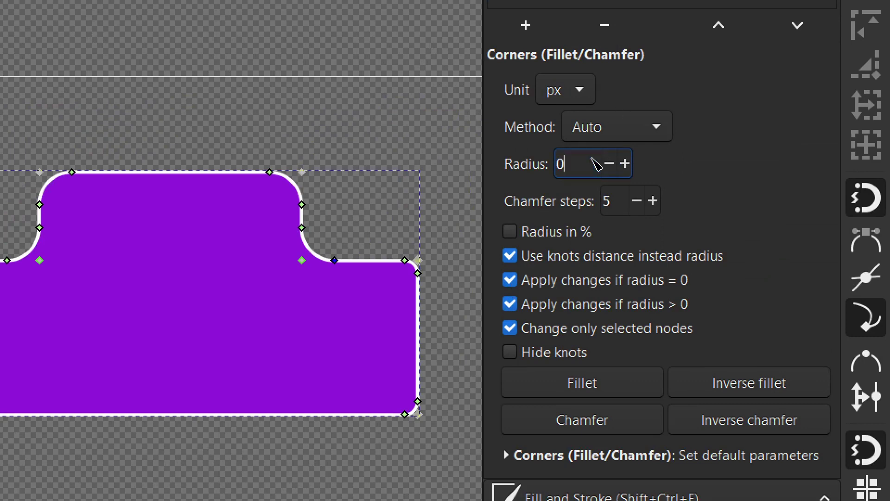
key("Return")
double_click(596, 164)
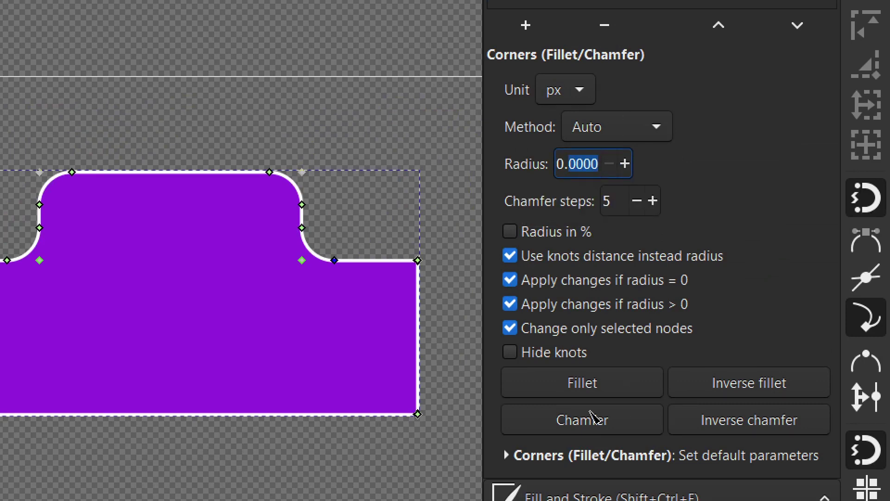
left_click(510, 330)
triple_click(570, 164)
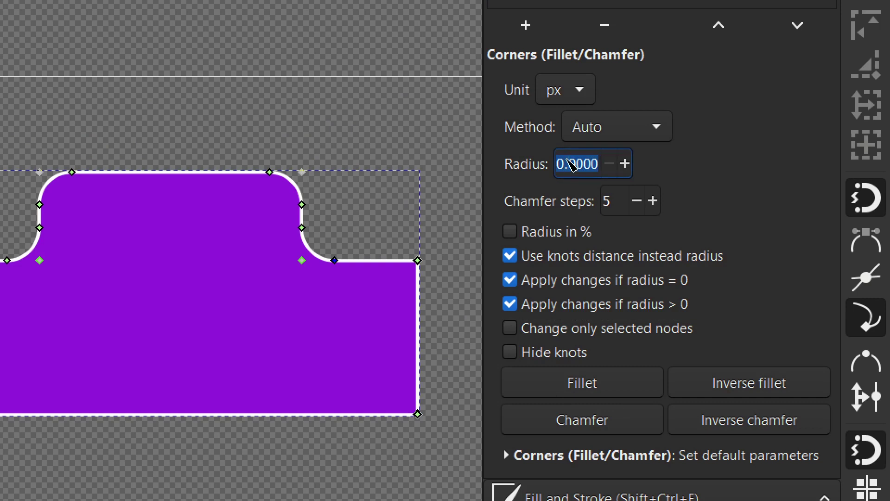
type("0")
key("Return")
Step: Re-enter a 0 radius, briefly try 0.1, then return the radius to 0
triple_click(577, 166)
type("0")
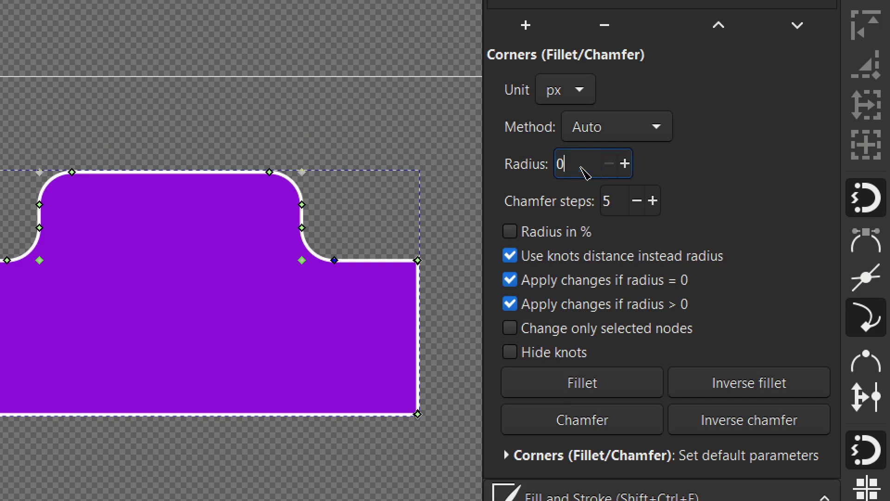
key("Return")
double_click(585, 168)
type("10")
key("Return")
triple_click(583, 169)
type("00")
key("Return")
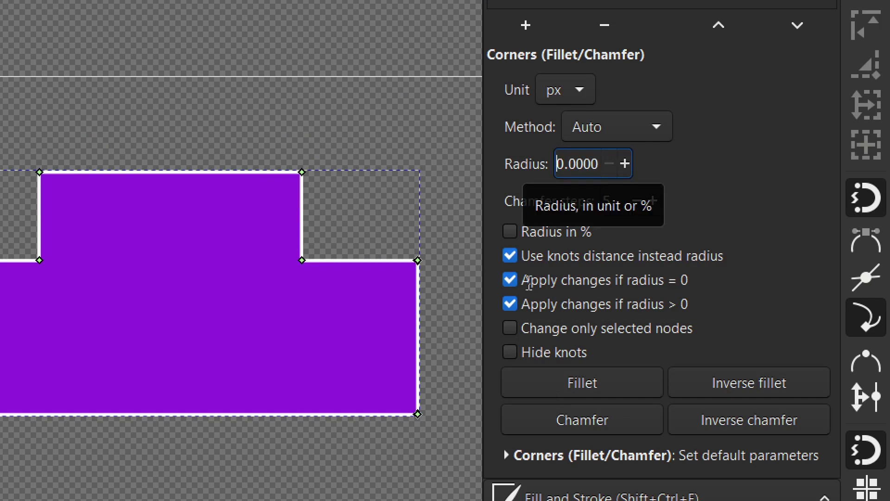
Step: Uncheck 'Apply changes if radius = 0', then drag a top knot to round the two top corners
left_click(510, 279)
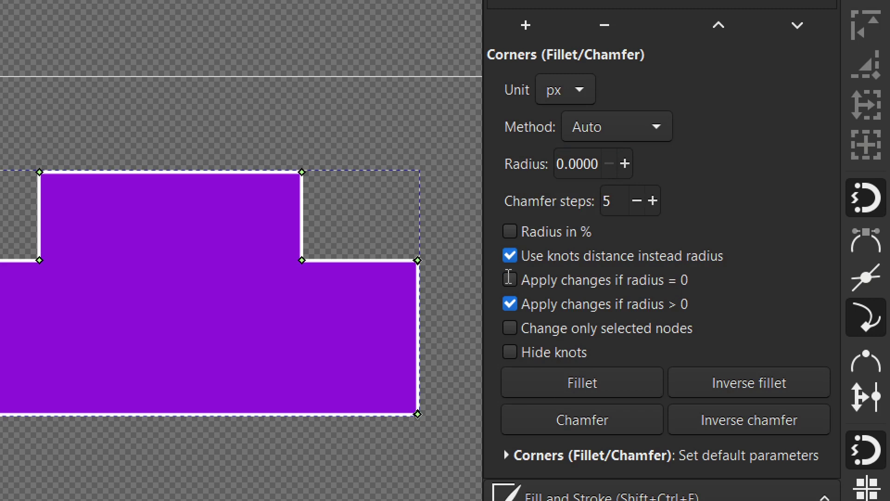
right_click(307, 254)
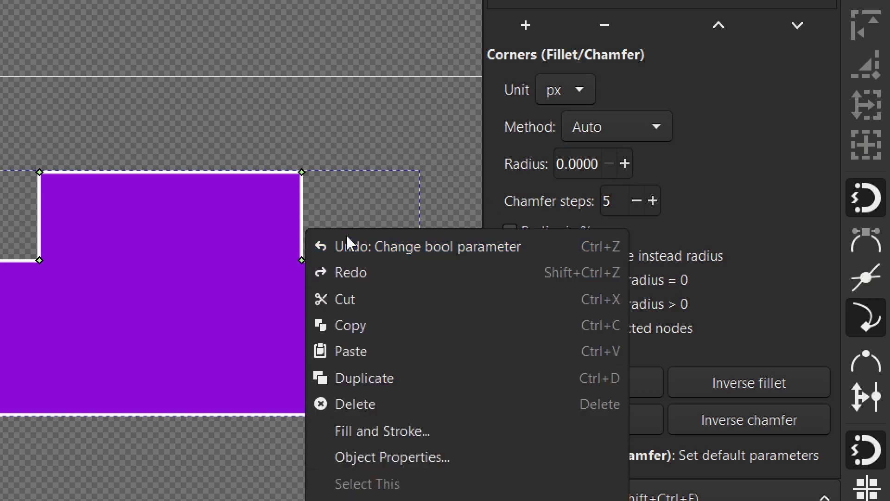
left_click(170, 297)
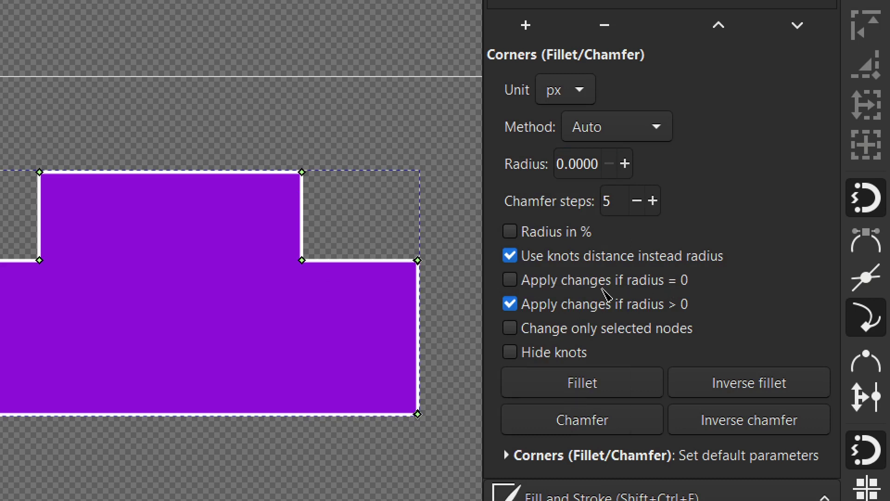
left_click_drag(311, 255, 359, 268)
left_click_drag(370, 138, 75, 213)
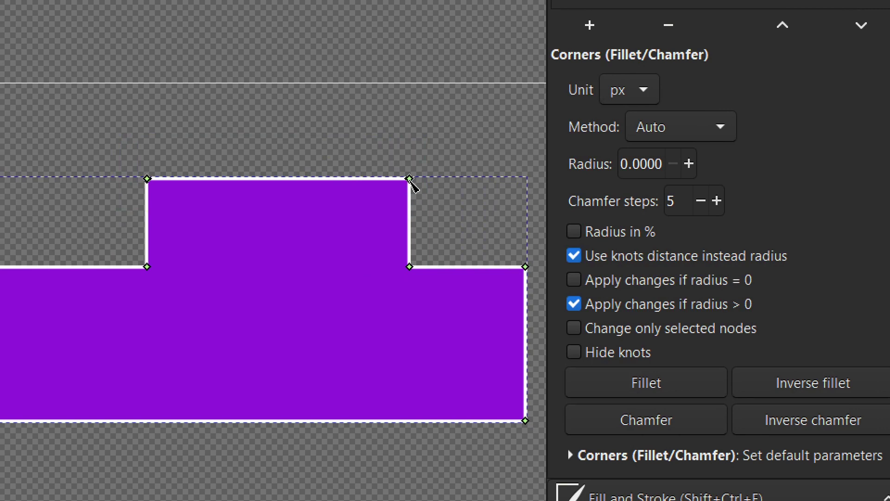
left_click_drag(409, 178, 459, 225)
left_click(436, 253)
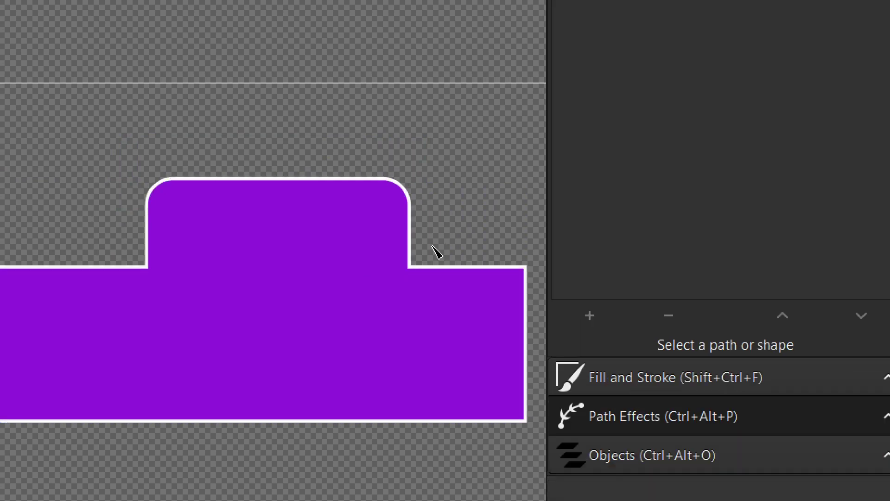
left_click(388, 233)
Step: Try a 60 px and then a 10 px radius on the two top corners, settling on 30 px
left_click_drag(434, 264, 408, 238)
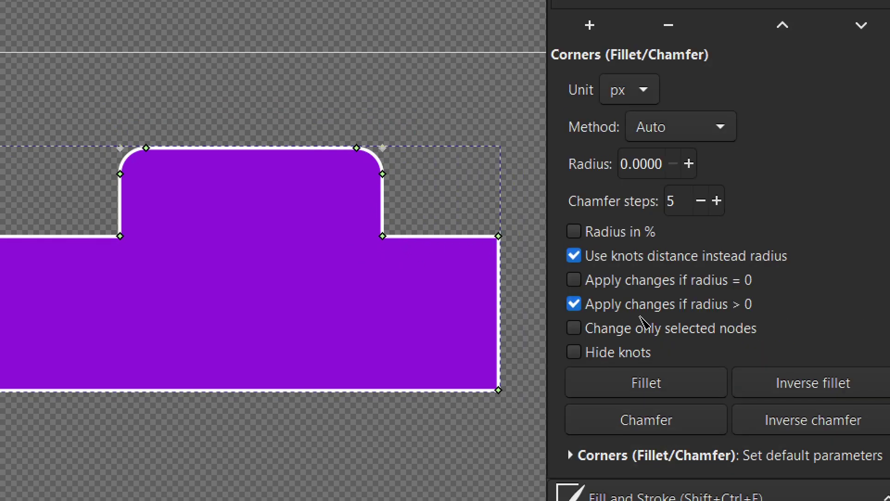
triple_click(652, 175)
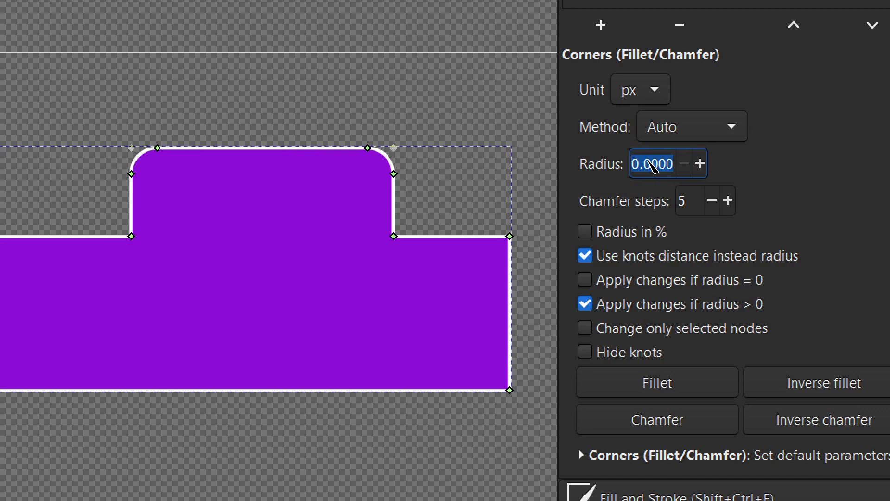
type("60")
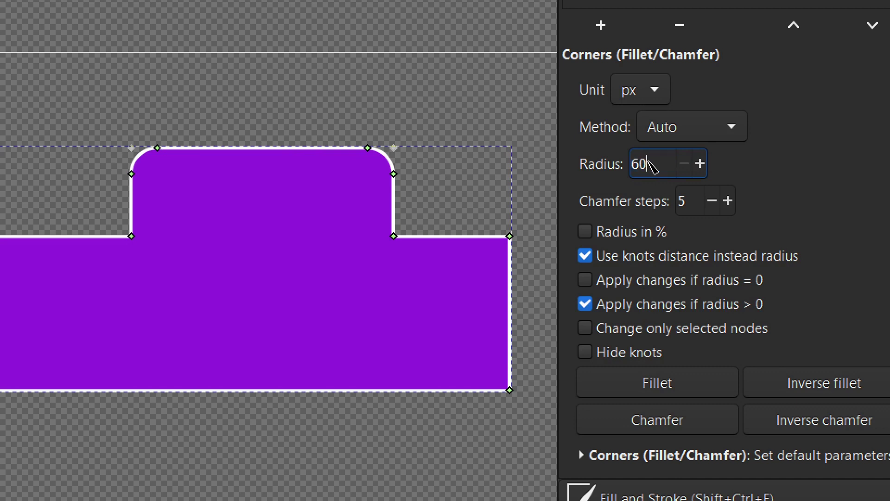
key("Return")
left_click(658, 163)
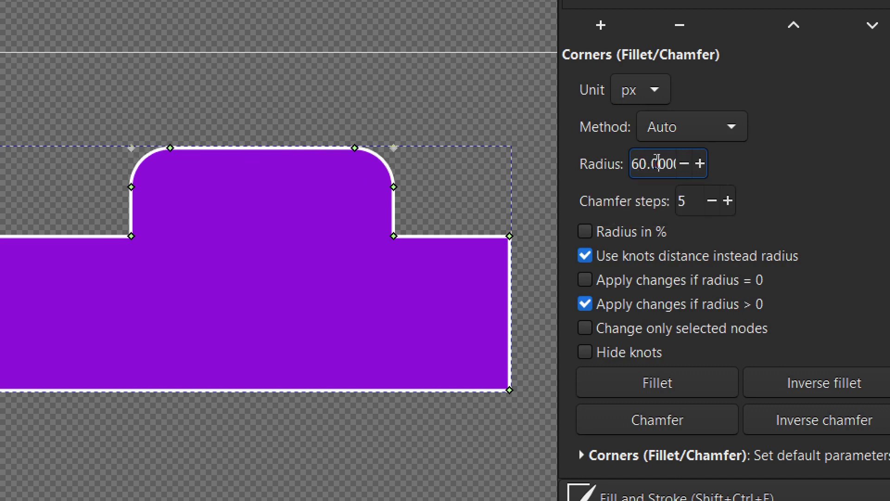
double_click(658, 162)
type("10")
key("Return")
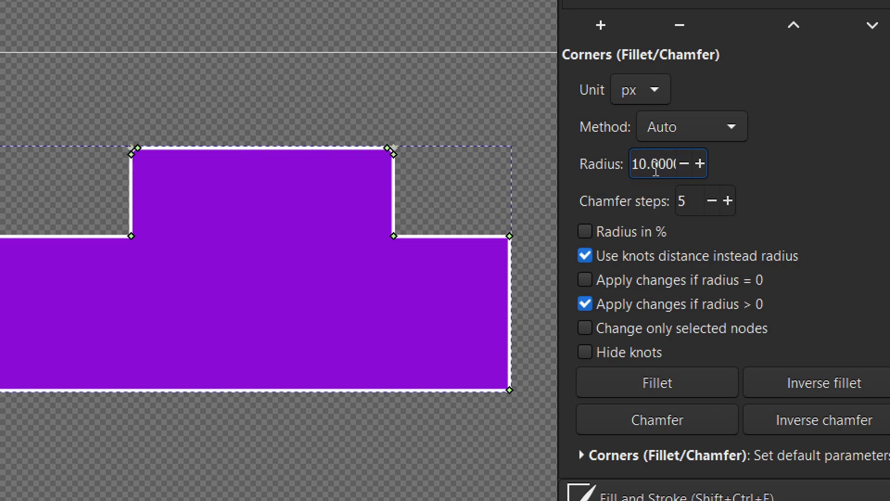
double_click(657, 169)
type("30")
key("Return")
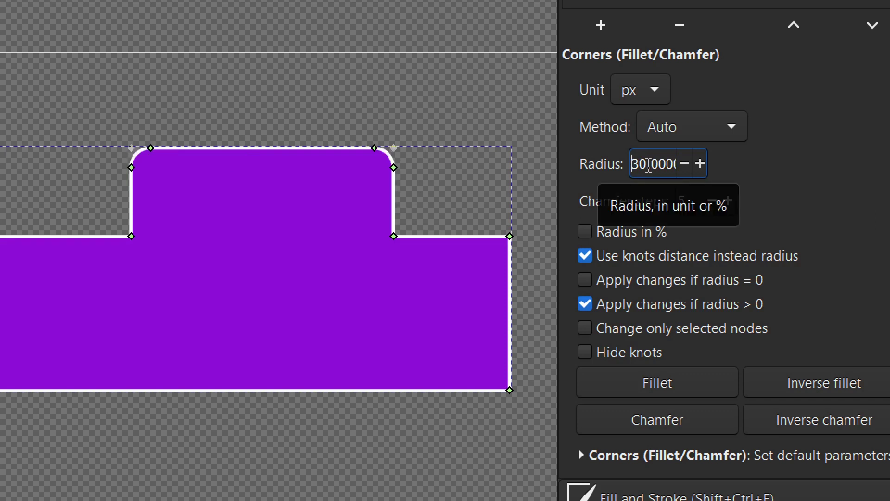
Step: In the Corners effect, enable 'Apply changes if radius = 0' and disable 'if radius > 0'
left_click(586, 280)
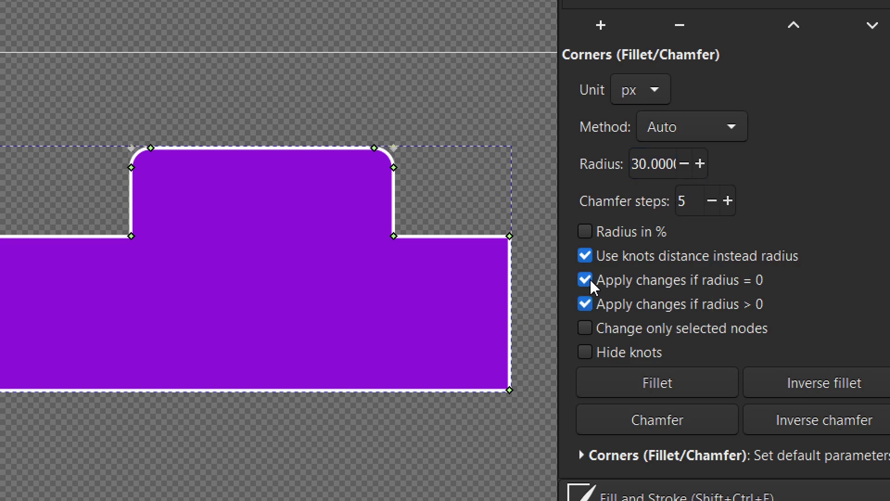
left_click(585, 304)
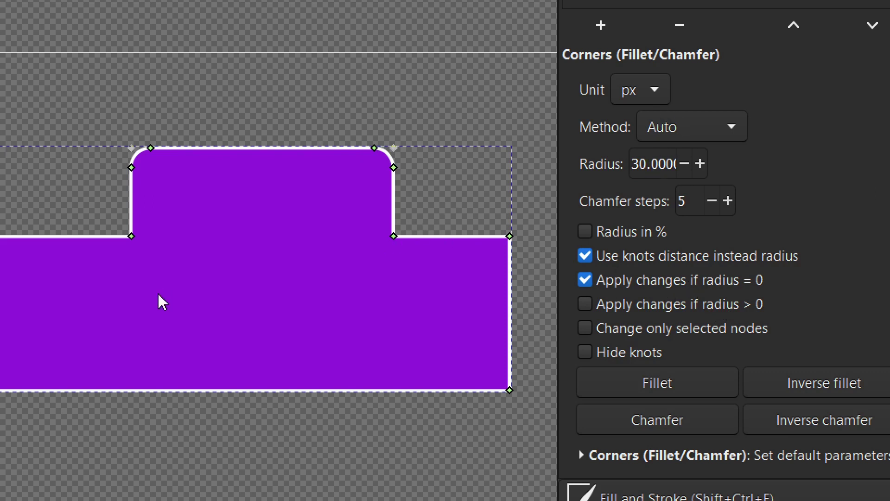
left_click_drag(160, 300, 173, 264)
scroll(174, 264, "left", 2)
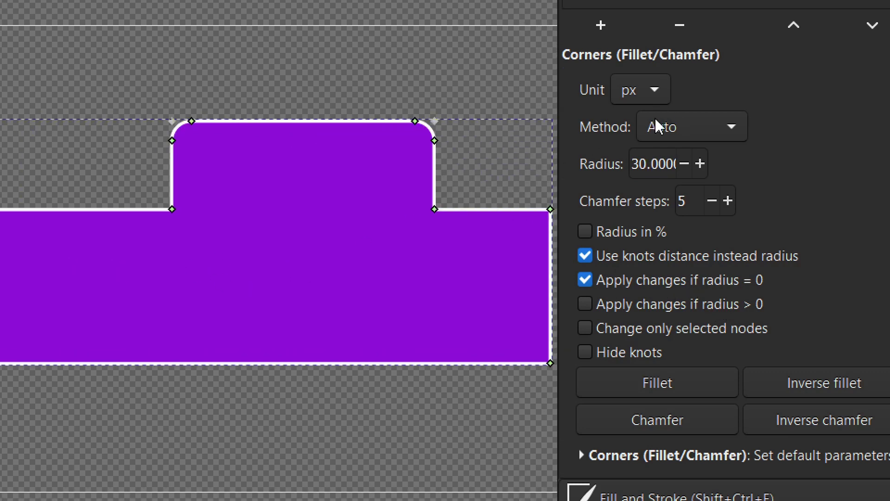
scroll(193, 302, "right", 4)
Step: Try a corner radius of 50 px, then 10 px
left_click(654, 166)
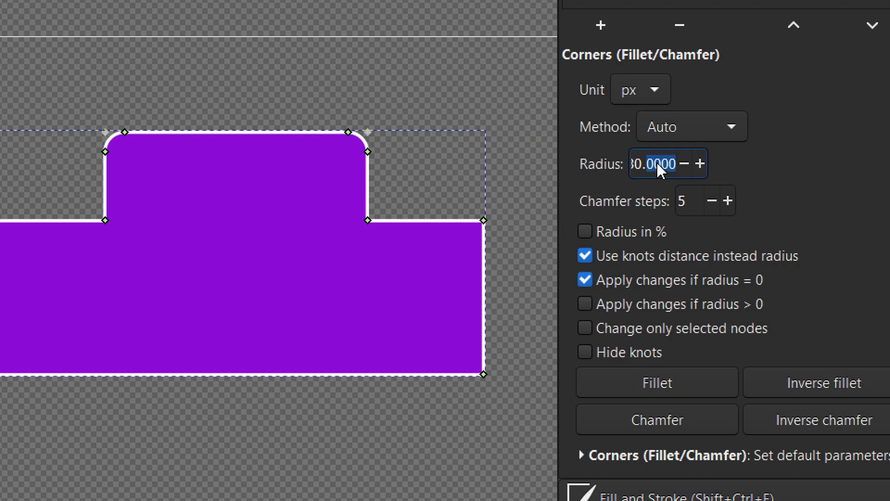
type("50")
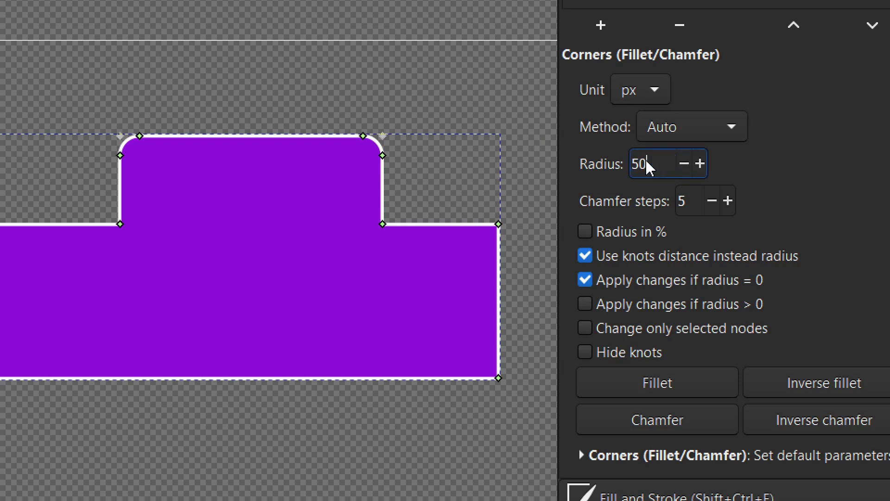
key("Return")
mouse_move(215, 301)
left_mouse_down()
mouse_move(448, 296)
mouse_move(222, 288)
left_mouse_up()
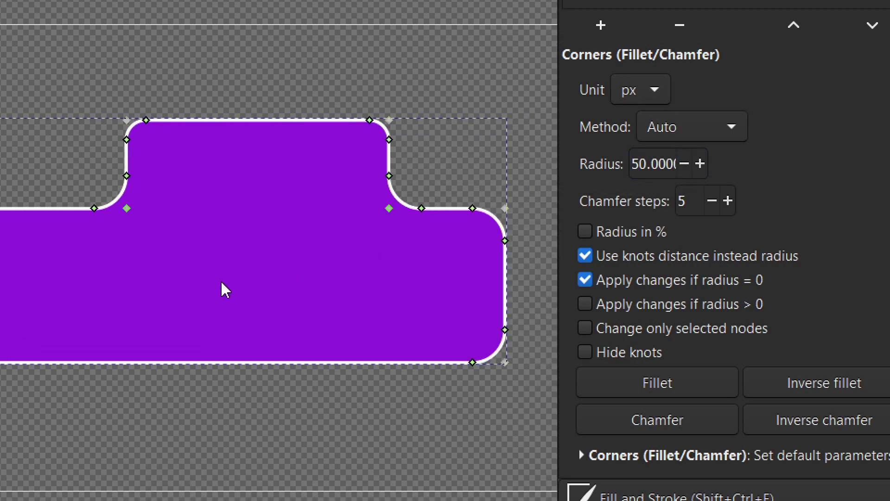
left_click(658, 162)
type("10")
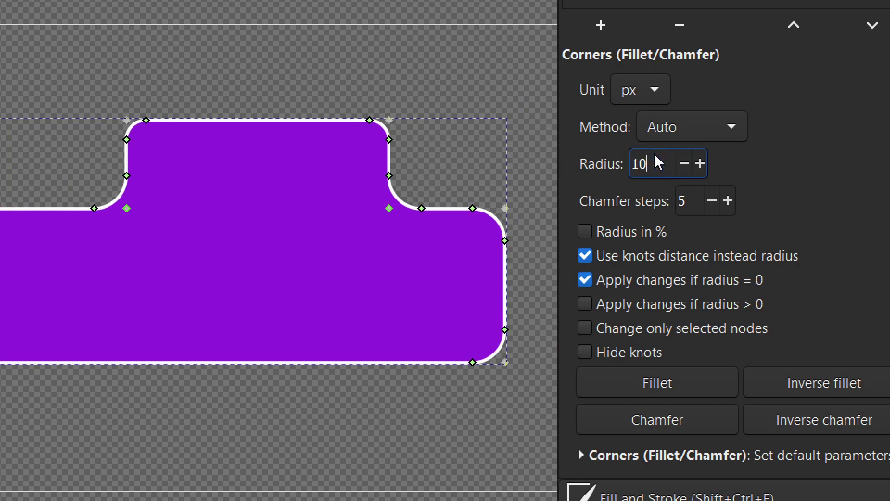
key("Return")
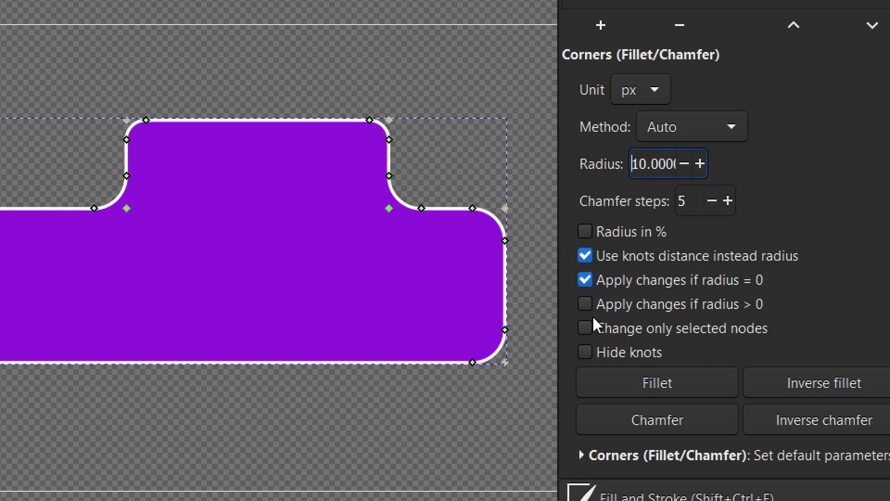
Step: Re-enable 'Apply changes if radius > 0' and set the radius to 0 for square corners
left_click(586, 303)
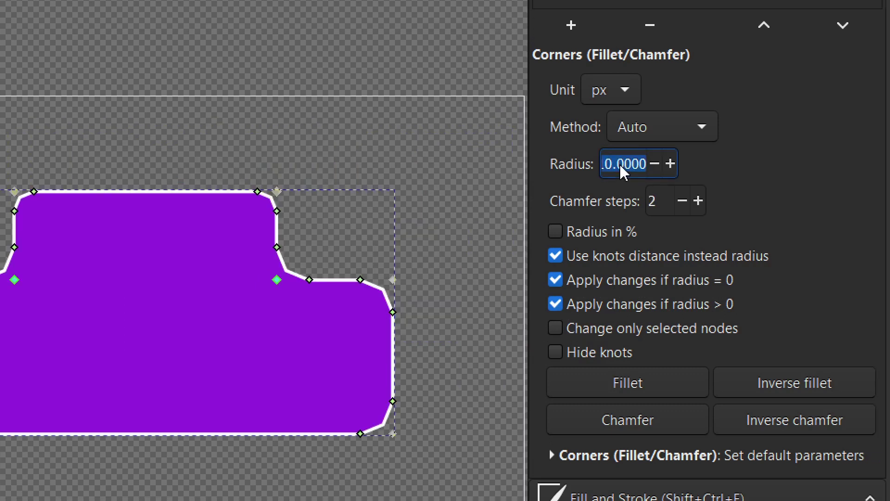
type("0")
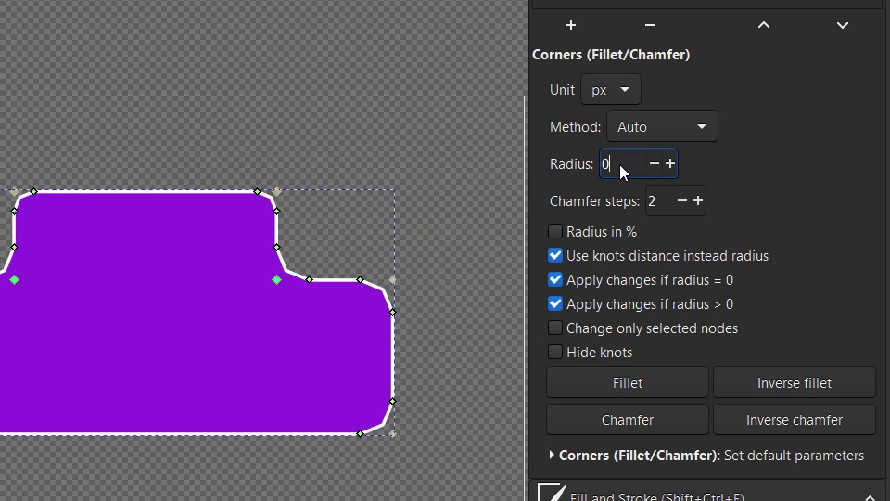
key("Return")
scroll(185, 163, "up", 2)
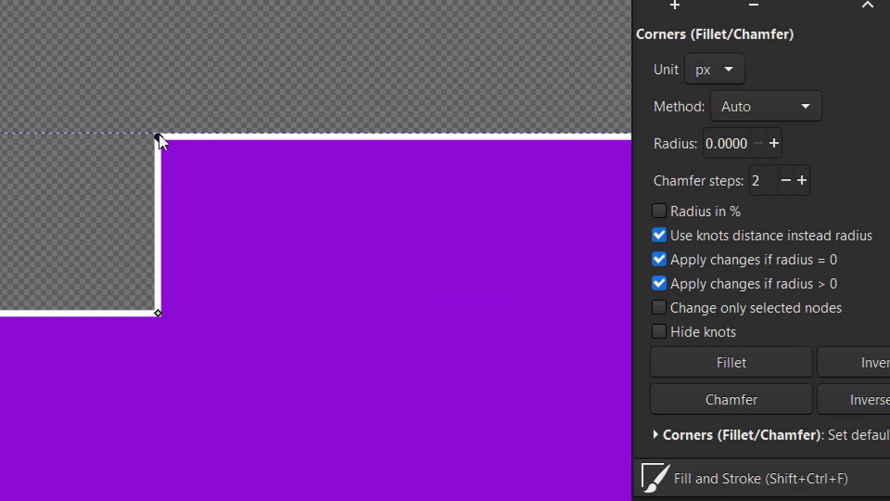
Step: Drag the raised step's top-left corner knot into a fillet and enlarge its arc along both edges
left_click_drag(159, 136, 117, 127)
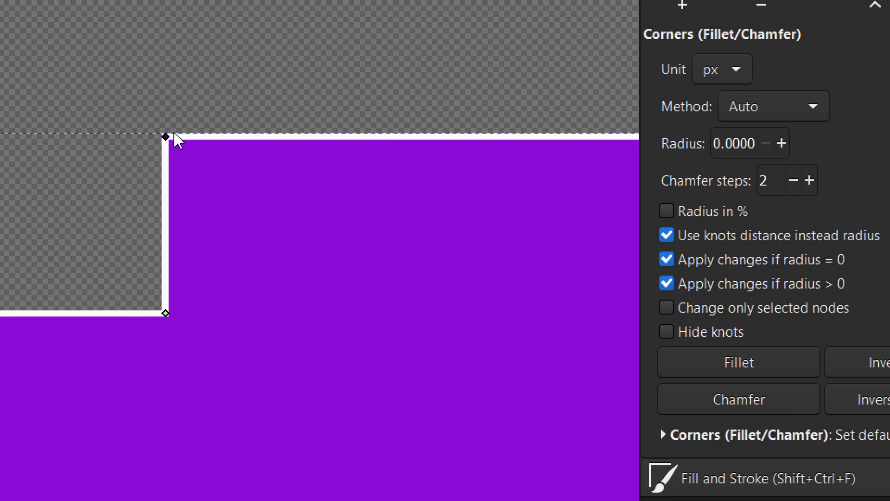
left_click_drag(166, 136, 329, 136)
scroll(378, 285, "down", 1)
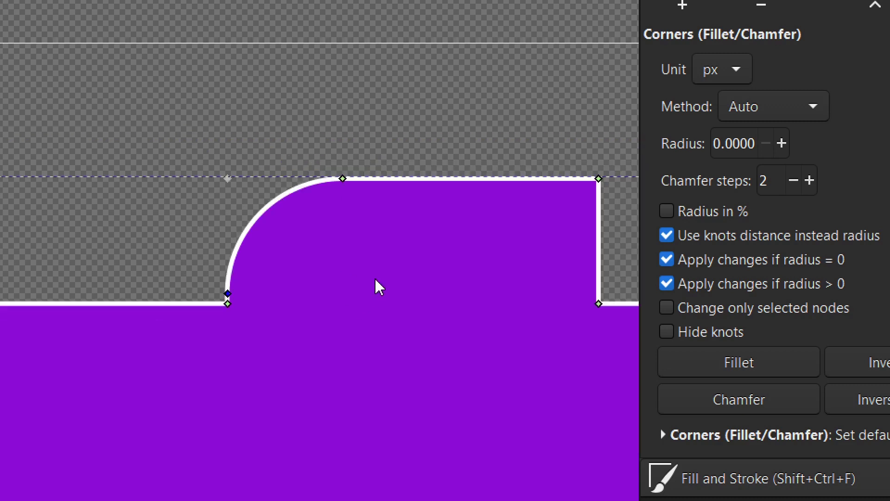
left_click_drag(378, 284, 313, 223)
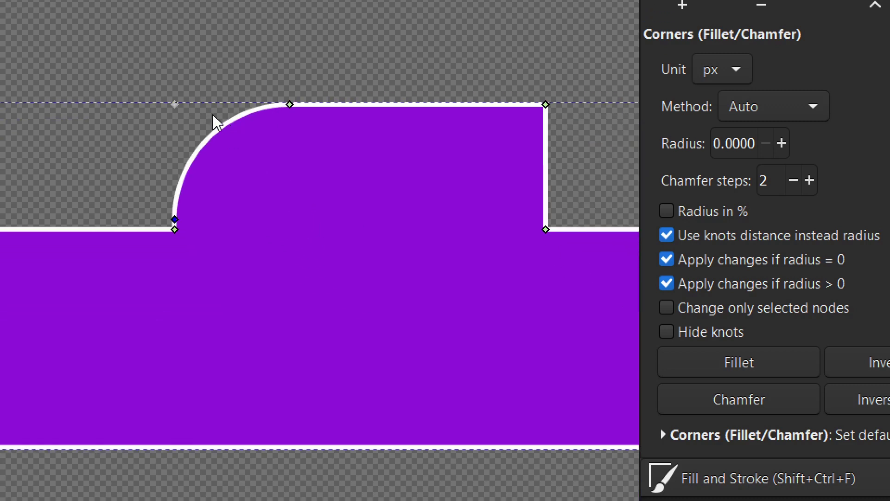
left_click_drag(290, 104, 270, 120)
left_click_drag(175, 195, 186, 237)
left_click_drag(188, 304, 193, 324)
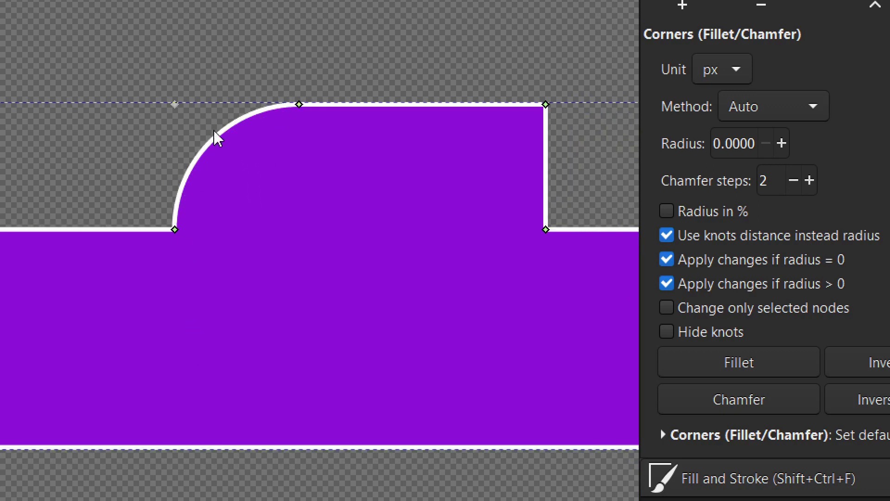
left_click_drag(299, 105, 284, 137)
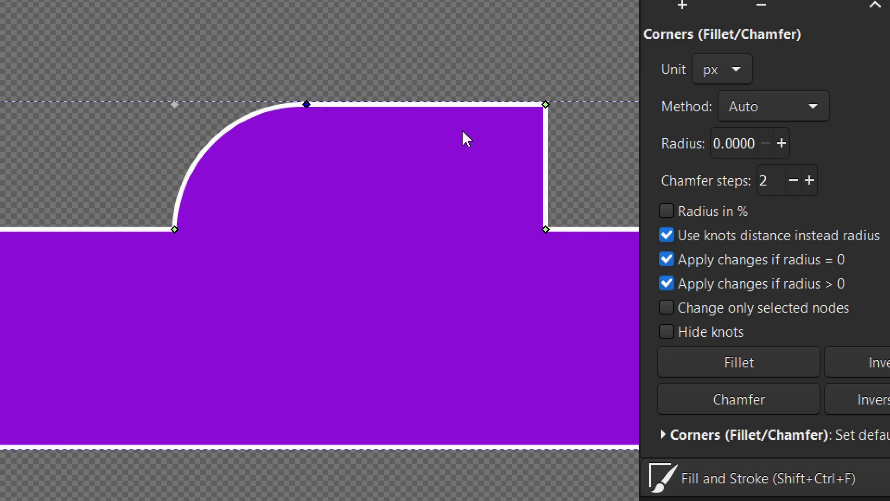
Step: Switch the method to Force arc, then Force bezier, stretching the left fillet far along the top edge
left_click_drag(304, 93, 258, 94)
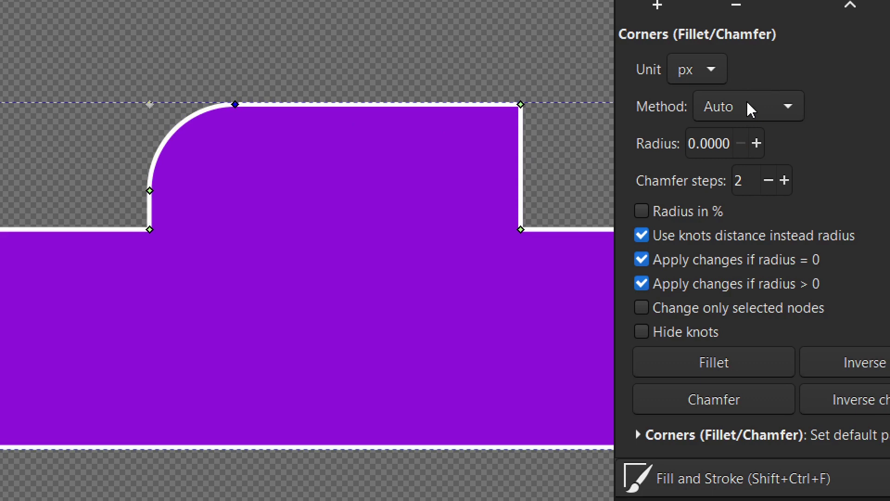
left_click(751, 109)
left_click(747, 147)
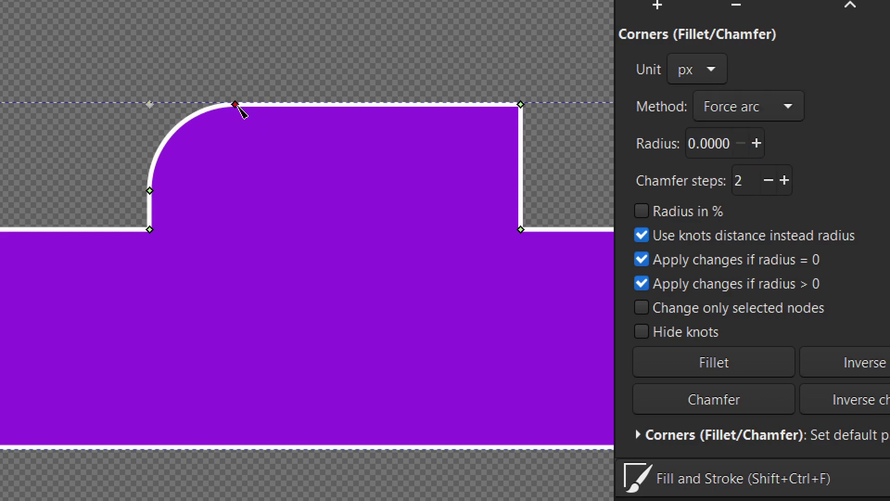
left_click_drag(240, 107, 247, 137)
left_click(737, 114)
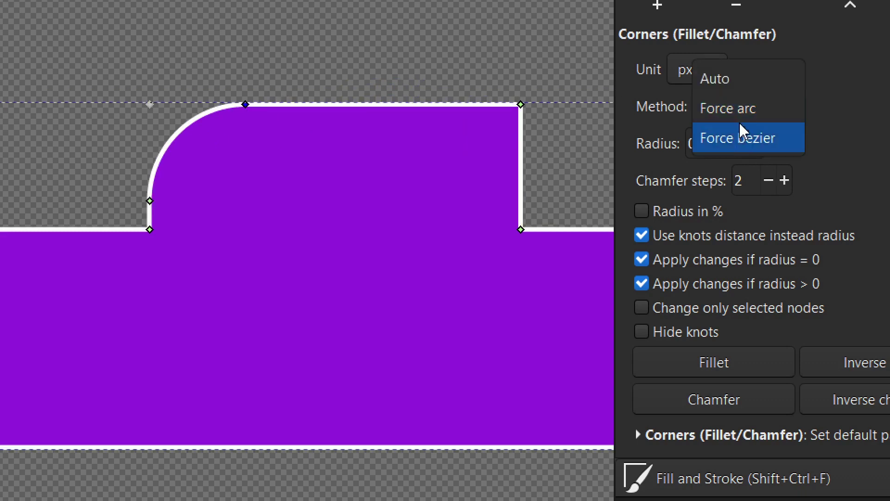
left_click(741, 134)
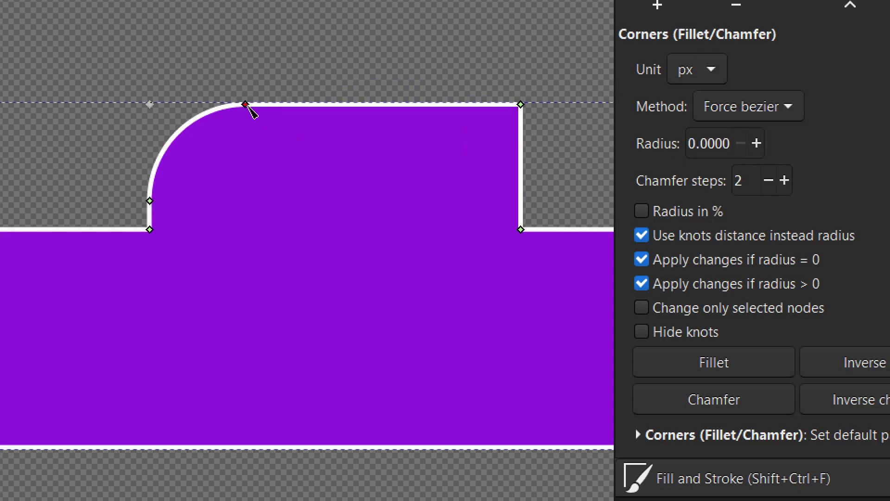
left_click_drag(248, 107, 476, 150)
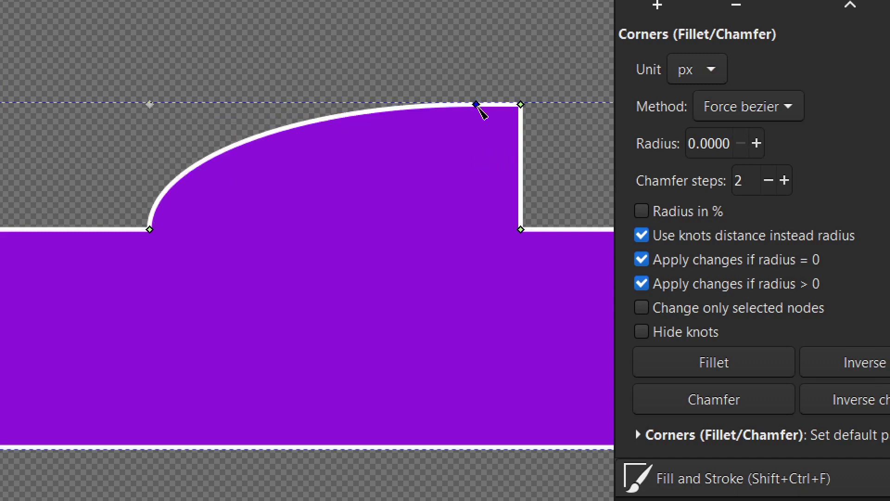
mouse_move(480, 109)
left_mouse_down()
mouse_move(354, 119)
mouse_move(384, 120)
mouse_move(394, 104)
mouse_move(473, 104)
left_mouse_up()
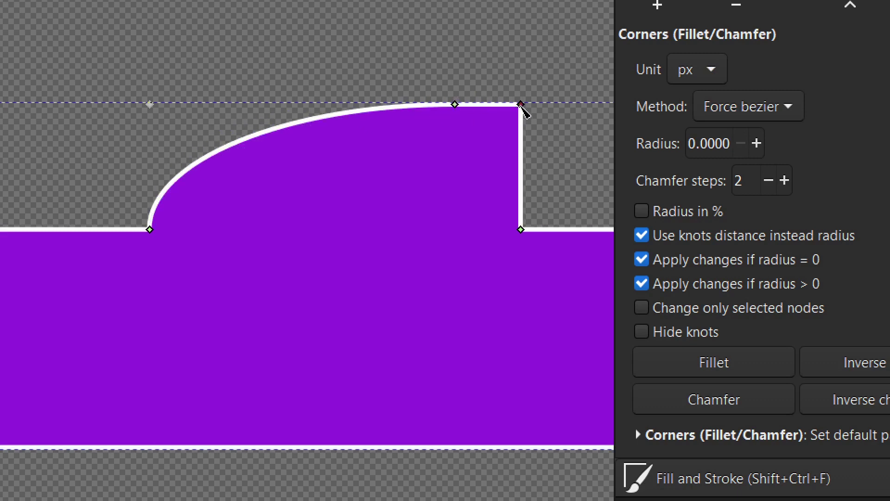
Step: Round the step's upper-right corner, compare Force arc and Force bezier, then set Method to Auto
left_click_drag(522, 104, 485, 106)
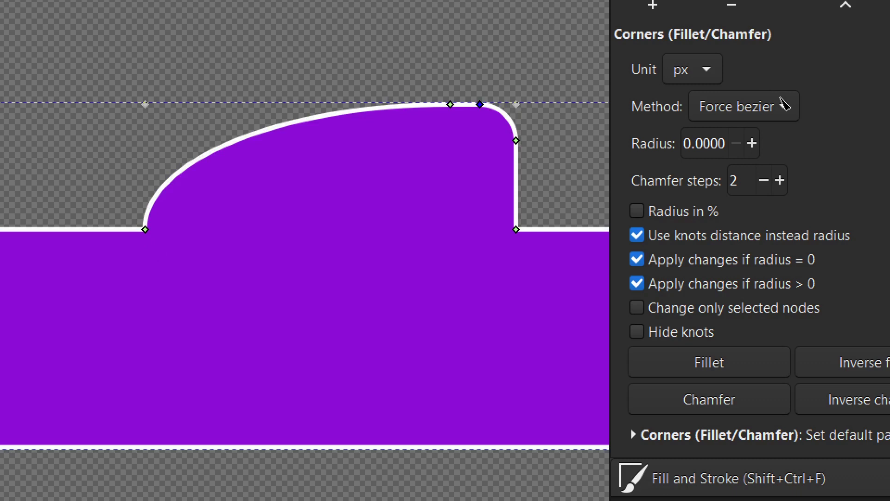
left_click(761, 106)
left_click(738, 80)
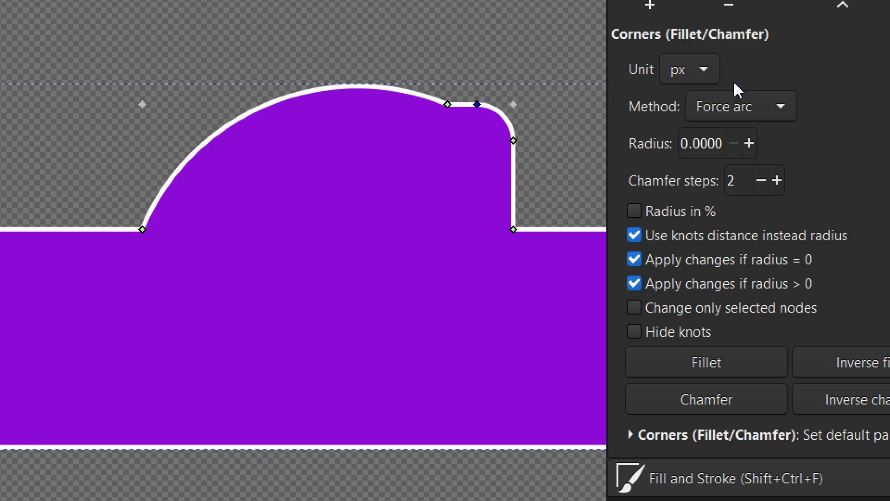
left_click(747, 108)
left_click(748, 138)
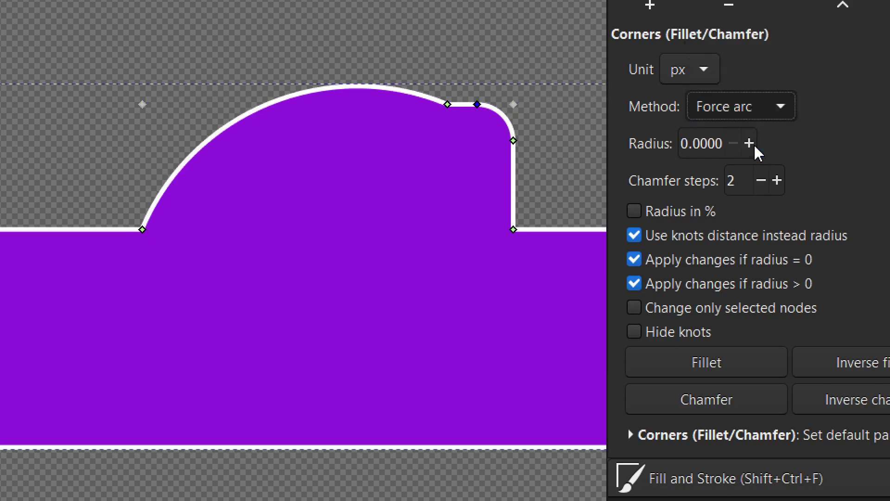
left_click(744, 117)
left_click(740, 63)
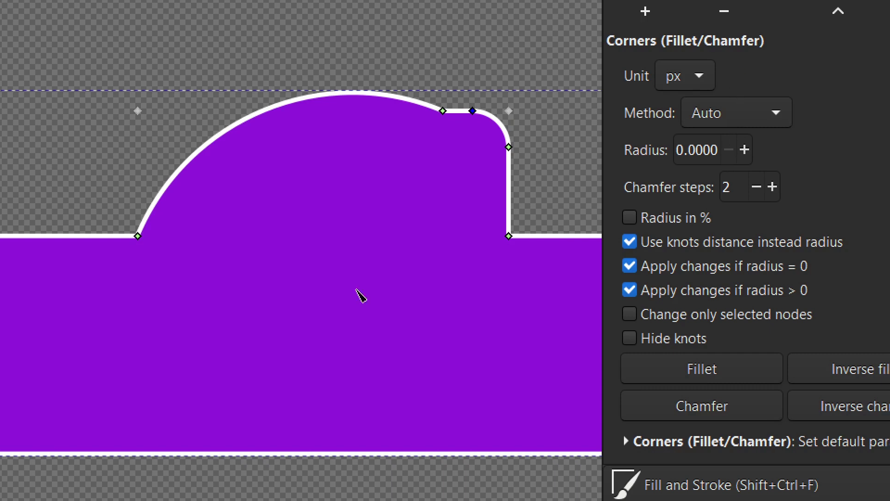
Step: Fillet the lower part's right corner, cycling inverse fillet, chamfer and inverse chamfer back to Fillet
scroll(467, 248, "right", 10)
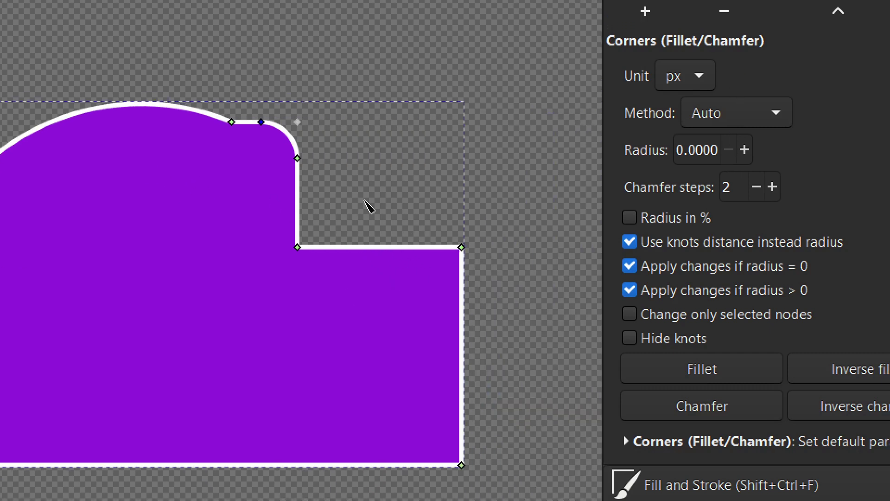
left_click_drag(462, 250, 483, 294)
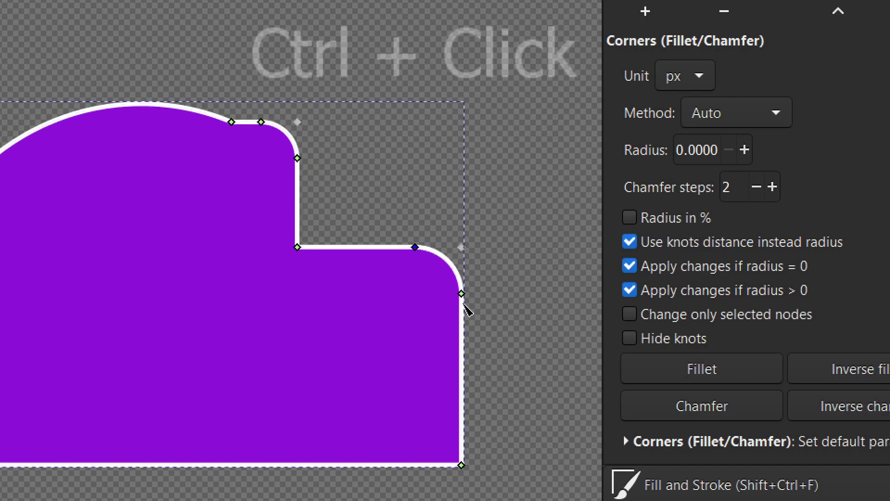
left_click(462, 293, "ctrl")
left_click(461, 294, "ctrl")
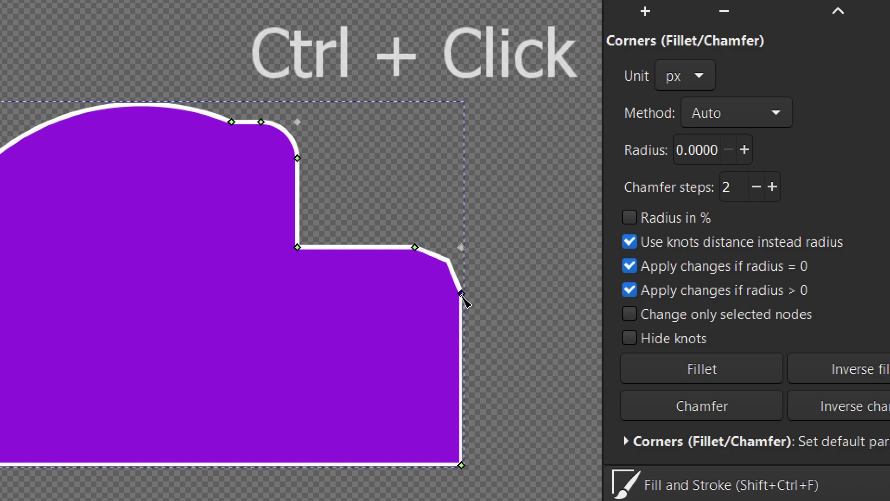
left_click(462, 294, "ctrl")
left_click(461, 293, "ctrl")
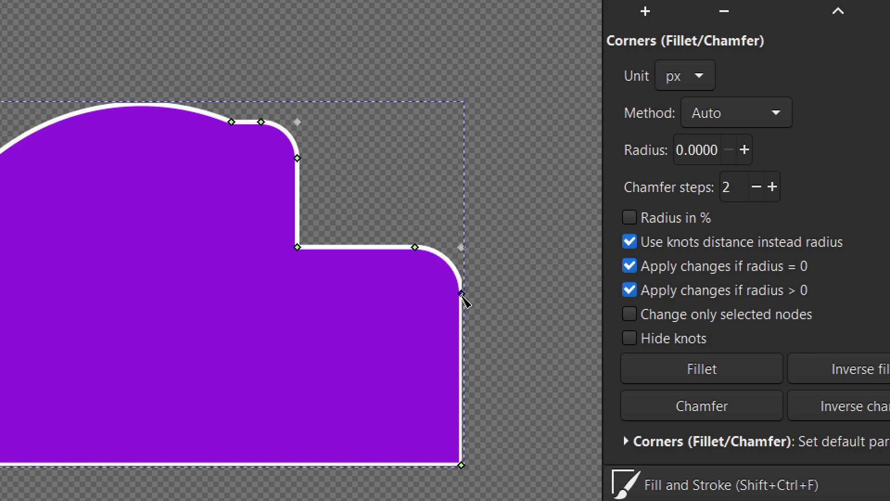
Step: In Modify Fillet-Chamfer, make the lower right corner an Inverse fillet with knot distance 65
left_click(461, 293, "shift")
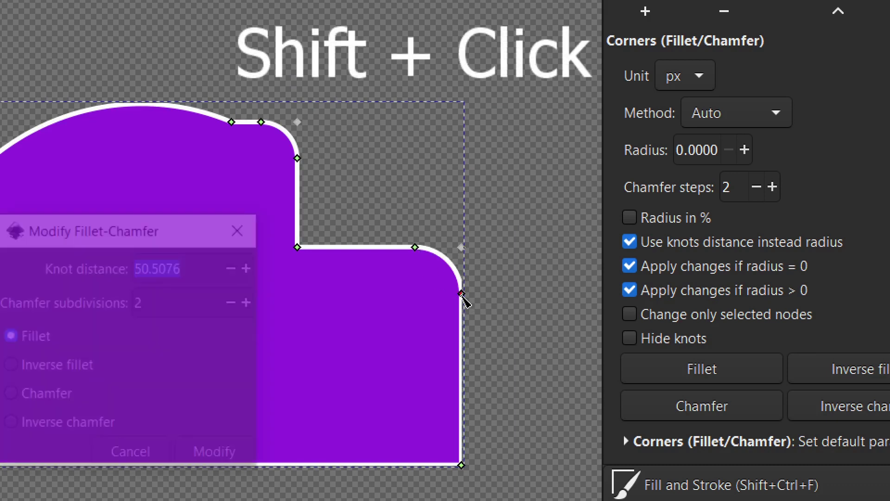
left_click_drag(149, 228, 254, 165)
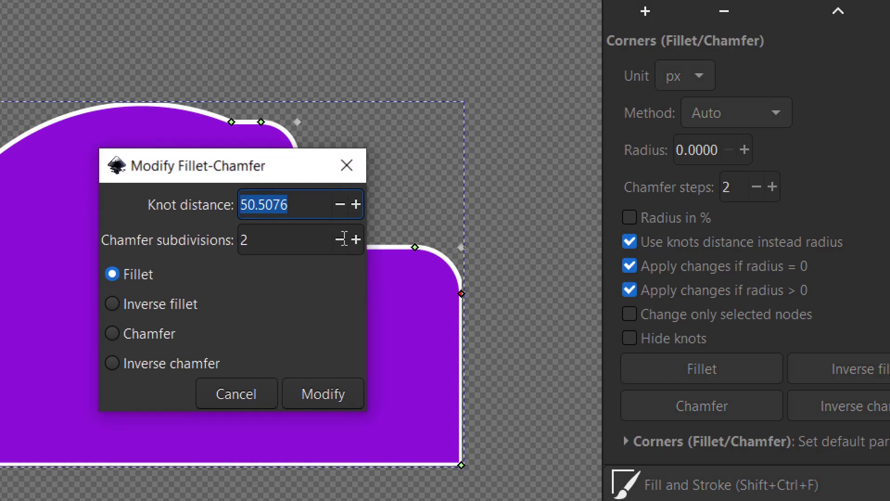
left_click(124, 305)
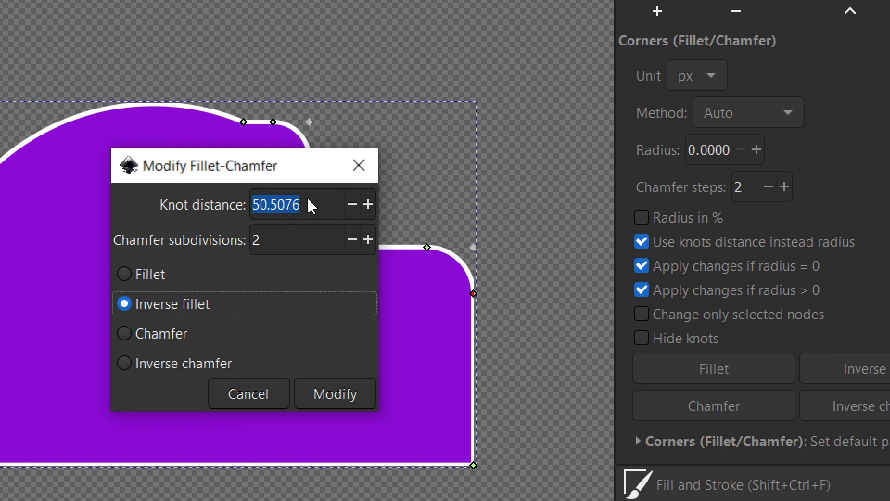
left_click(293, 204)
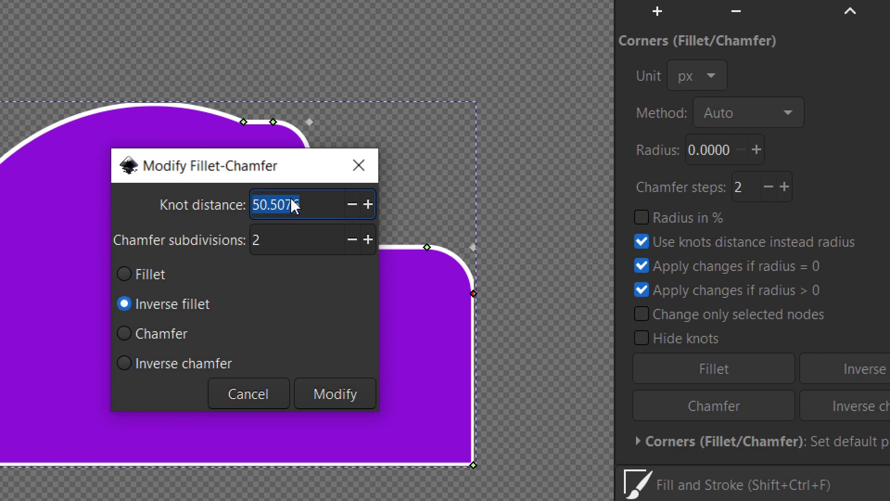
type("65")
left_click(336, 405)
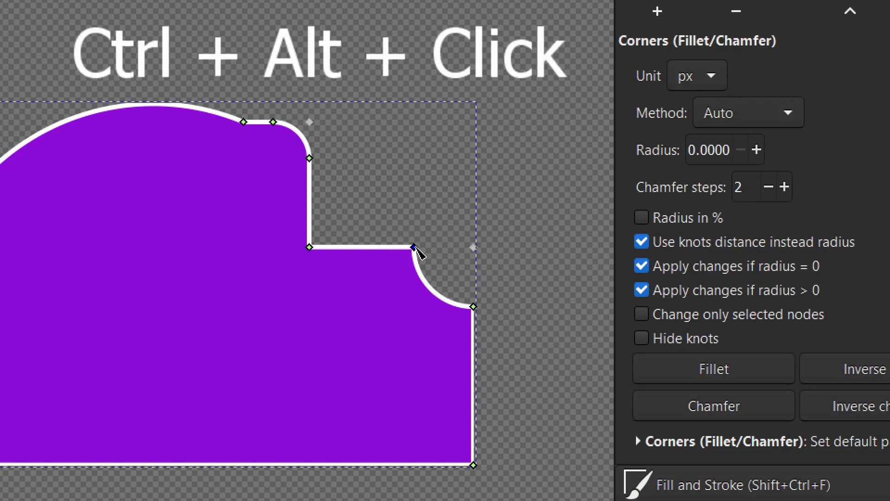
Step: Remove the lower right corner's fillet and zoom out to show the whole page
left_click(415, 248, "ctrl+alt")
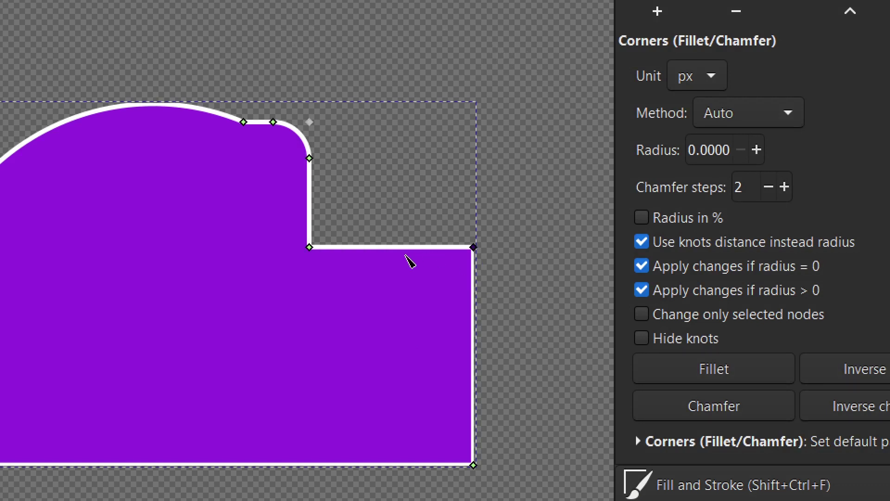
scroll(360, 273, "down", 1)
scroll(320, 284, "left", 5)
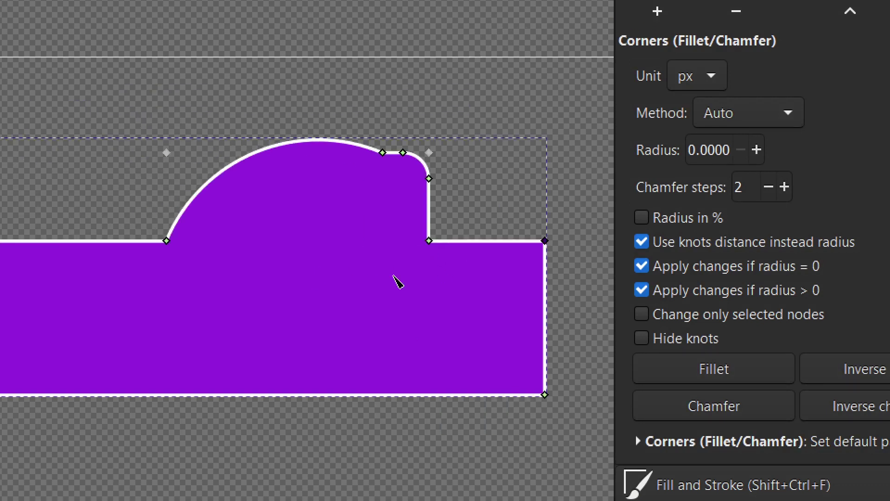
scroll(398, 282, "down", 1)
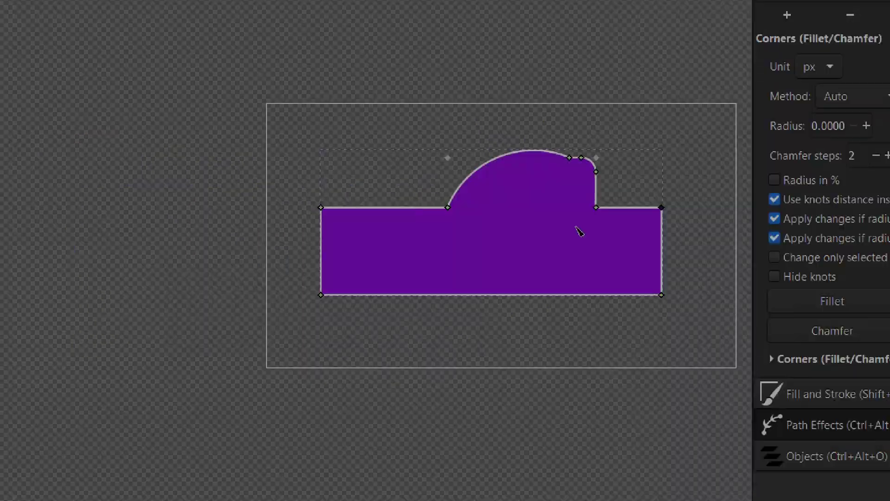